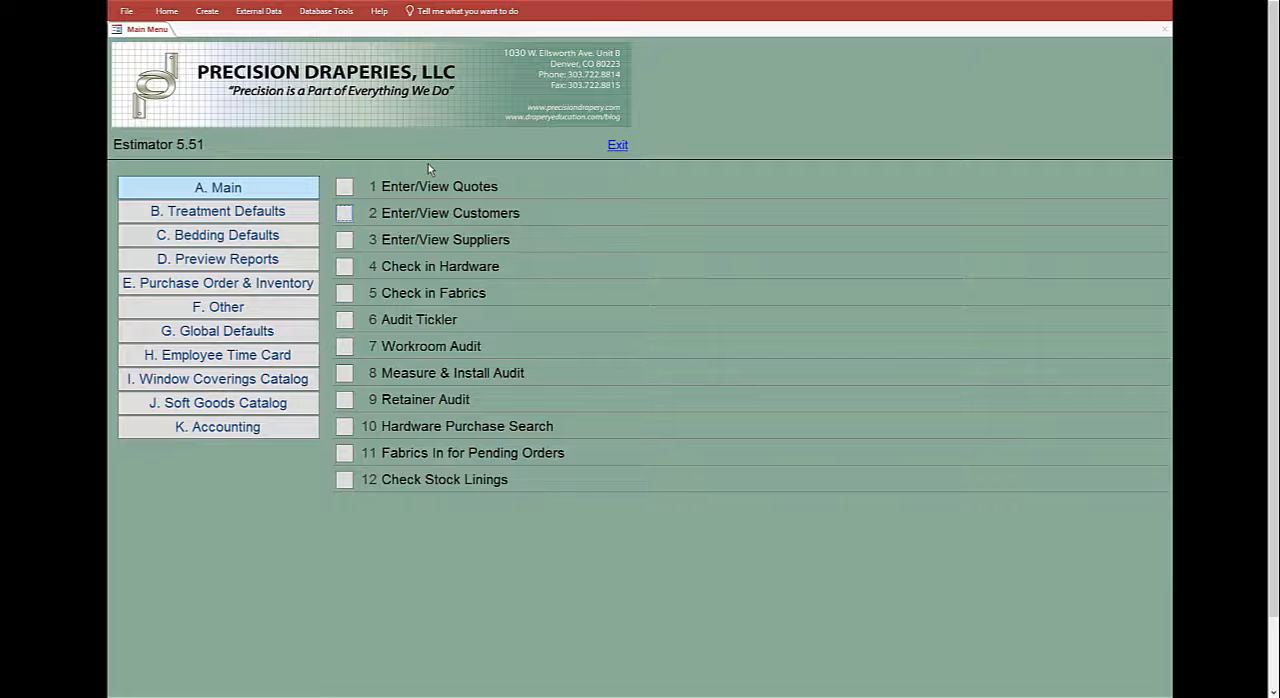
- Find the existing customer Precision Draperies LLC by searching for "Preci", and open its record, dismissing the tax license notice
{"action": "left_click", "coordinate": [345, 214]}
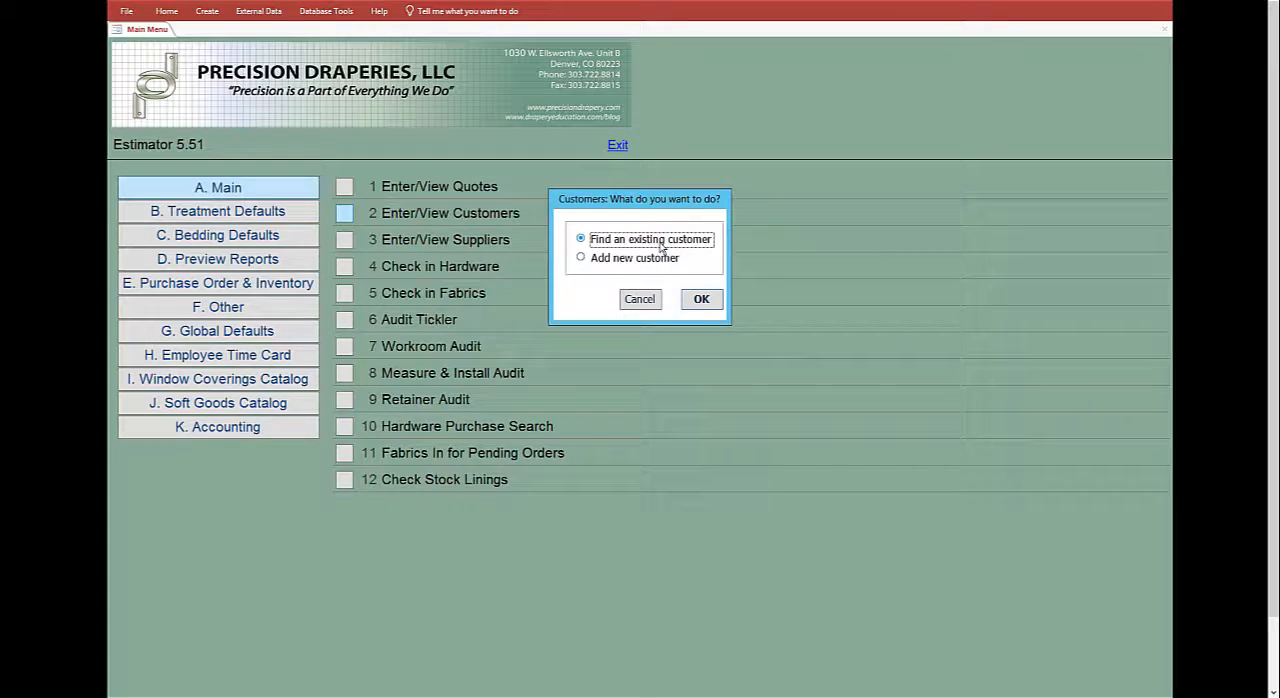
{"action": "left_click", "coordinate": [701, 300]}
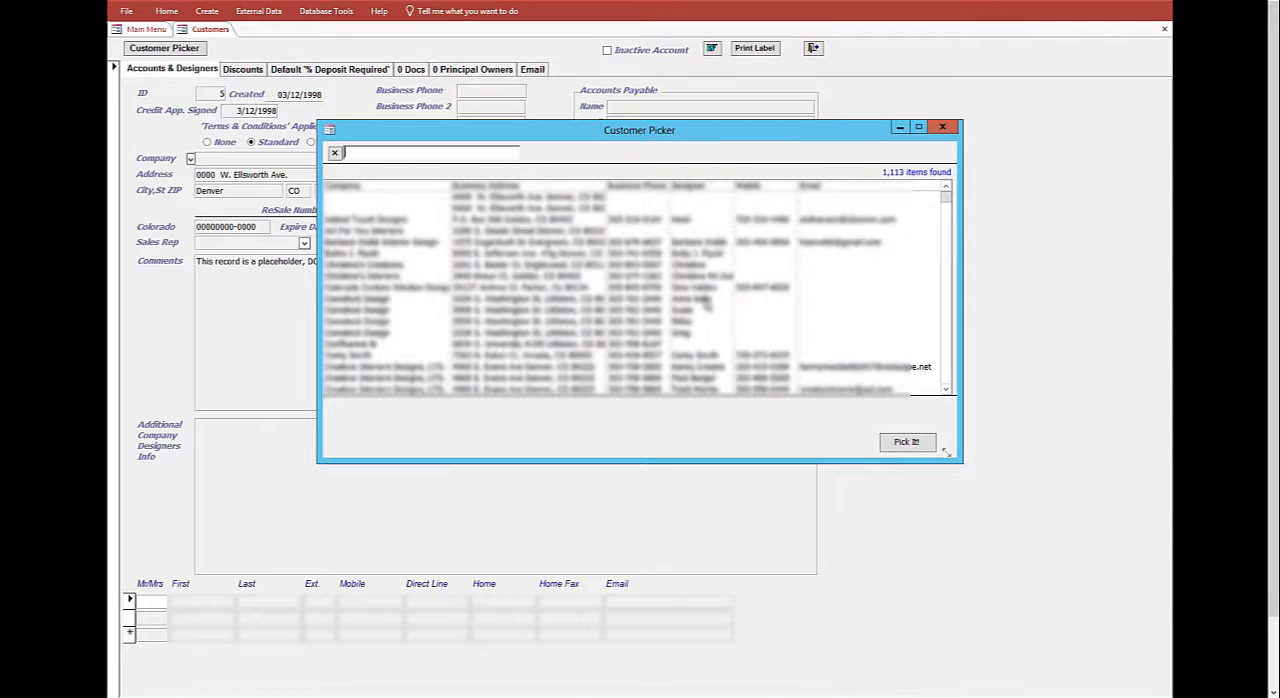
{"action": "type", "text": "Preci"}
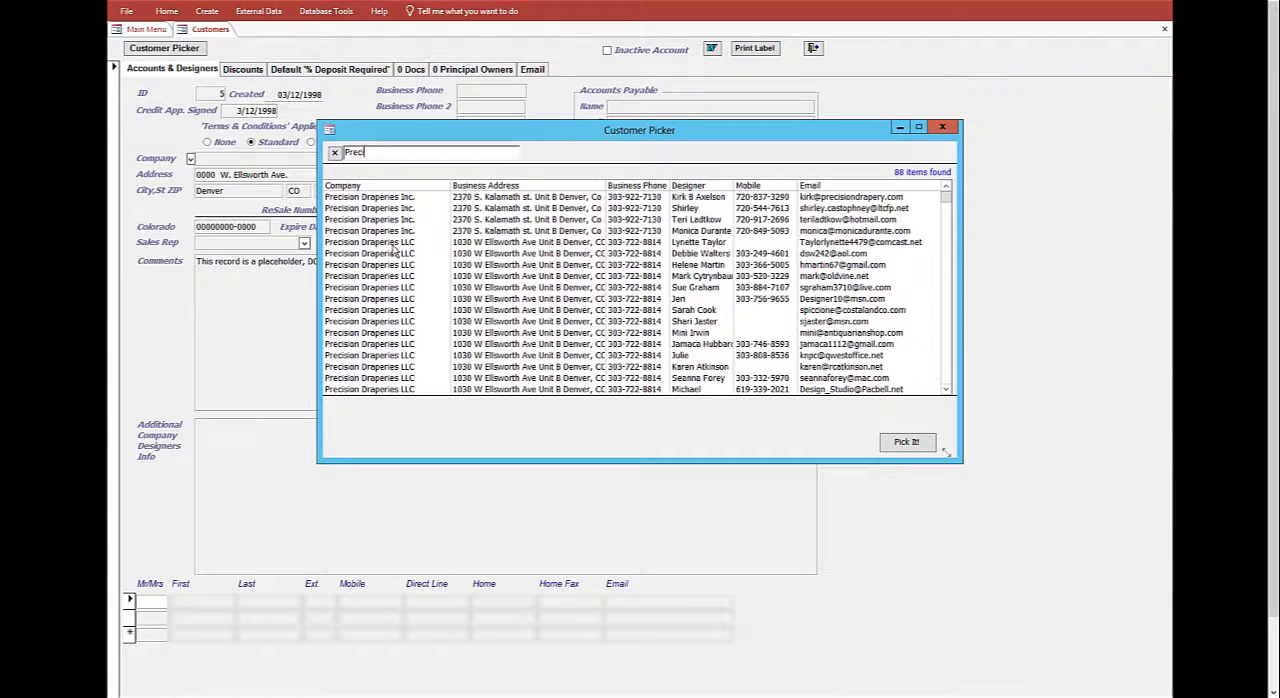
{"action": "left_click", "coordinate": [394, 246]}
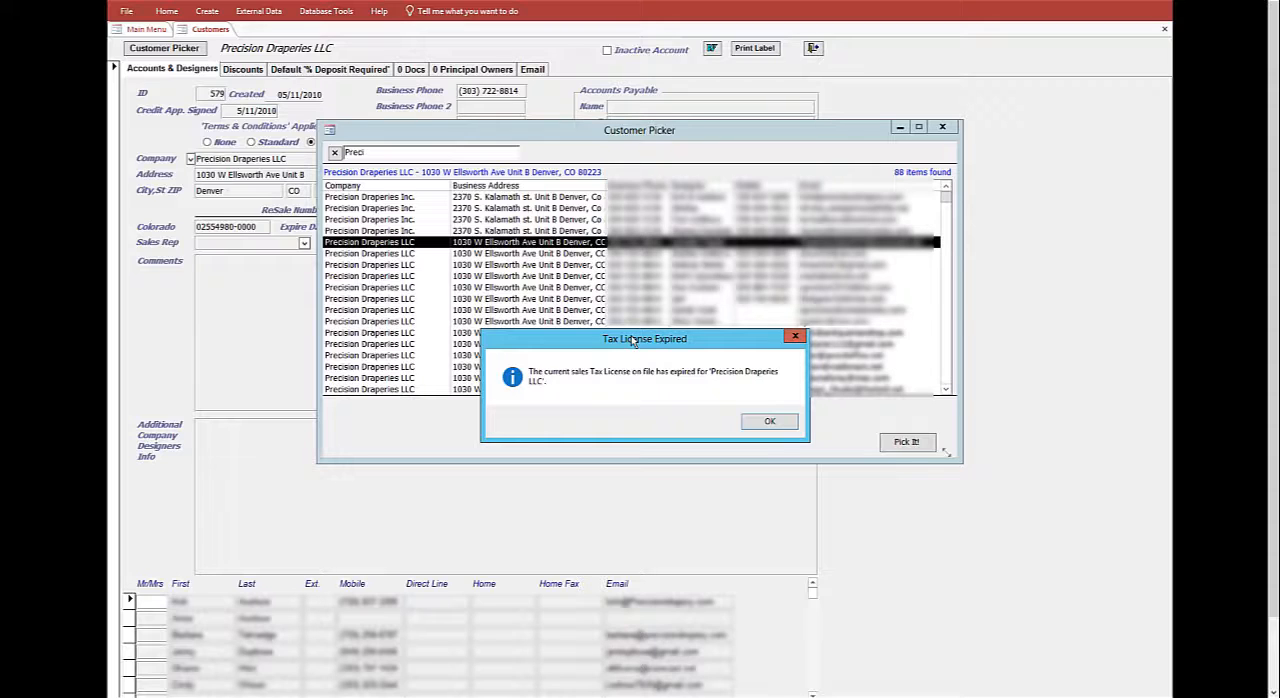
{"action": "left_click", "coordinate": [768, 421]}
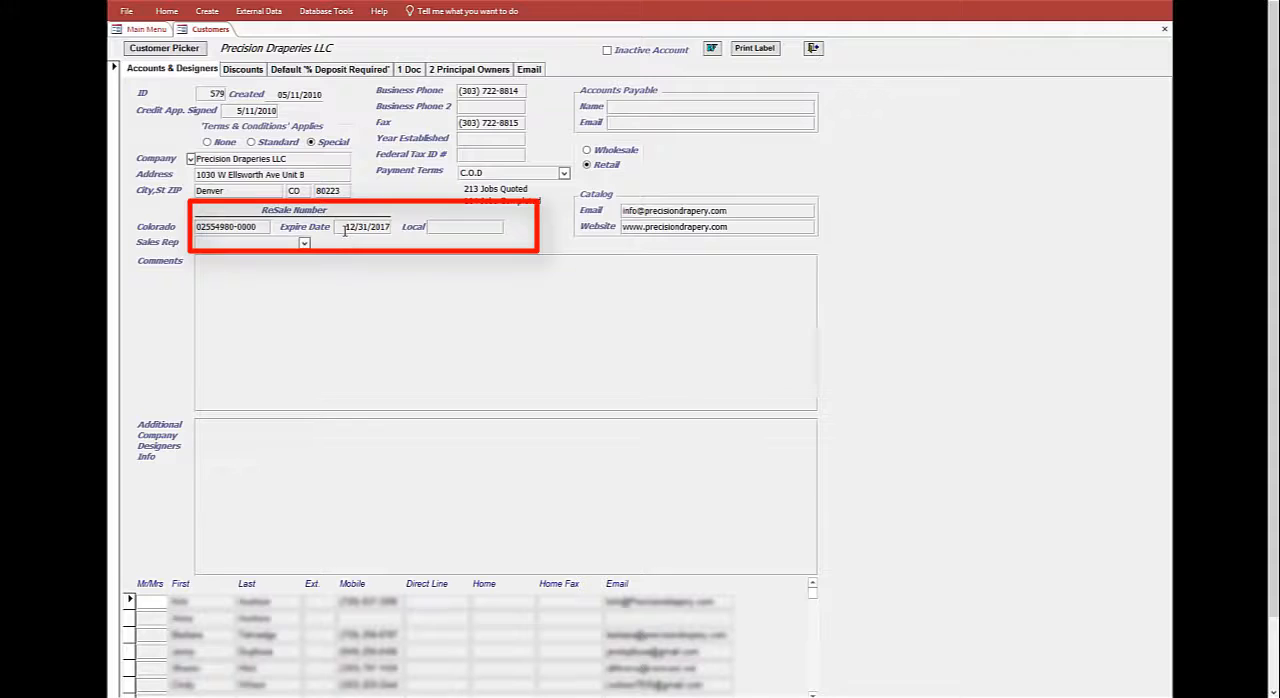
- Examine the resale number's expiry date, the payment terms options, the accounts payable contact fields and the designer list
{"action": "left_click", "coordinate": [382, 228]}
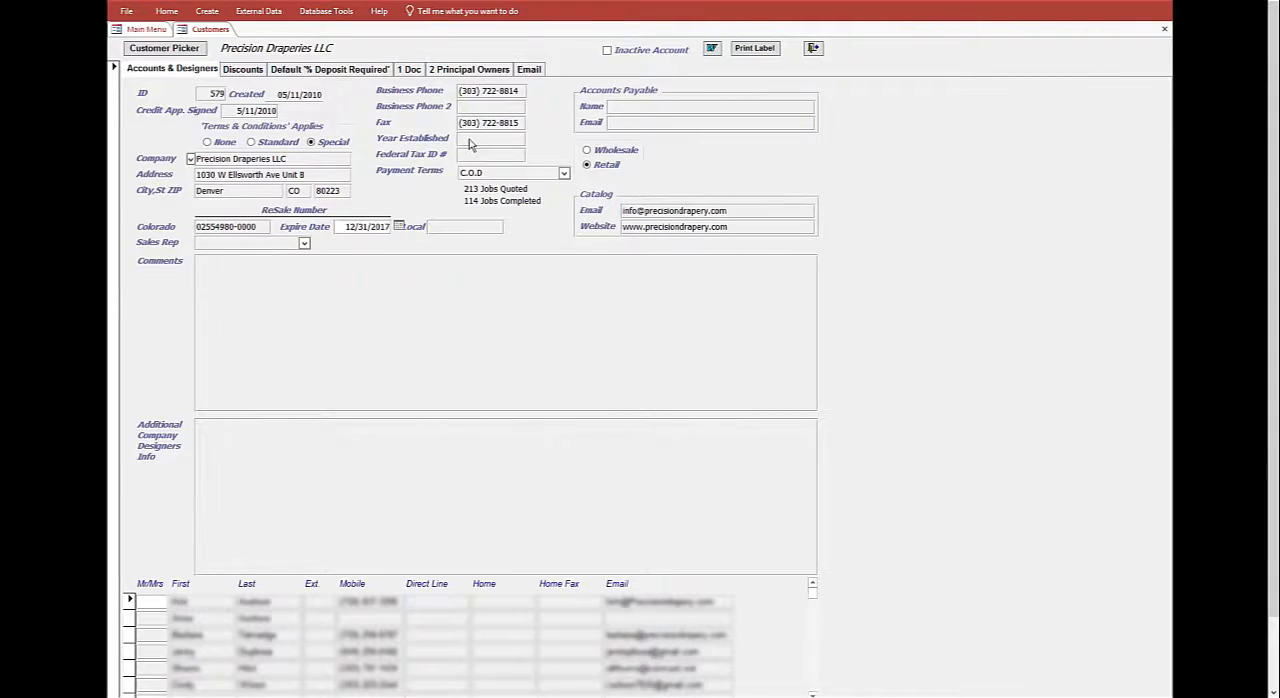
{"action": "left_click", "coordinate": [562, 175]}
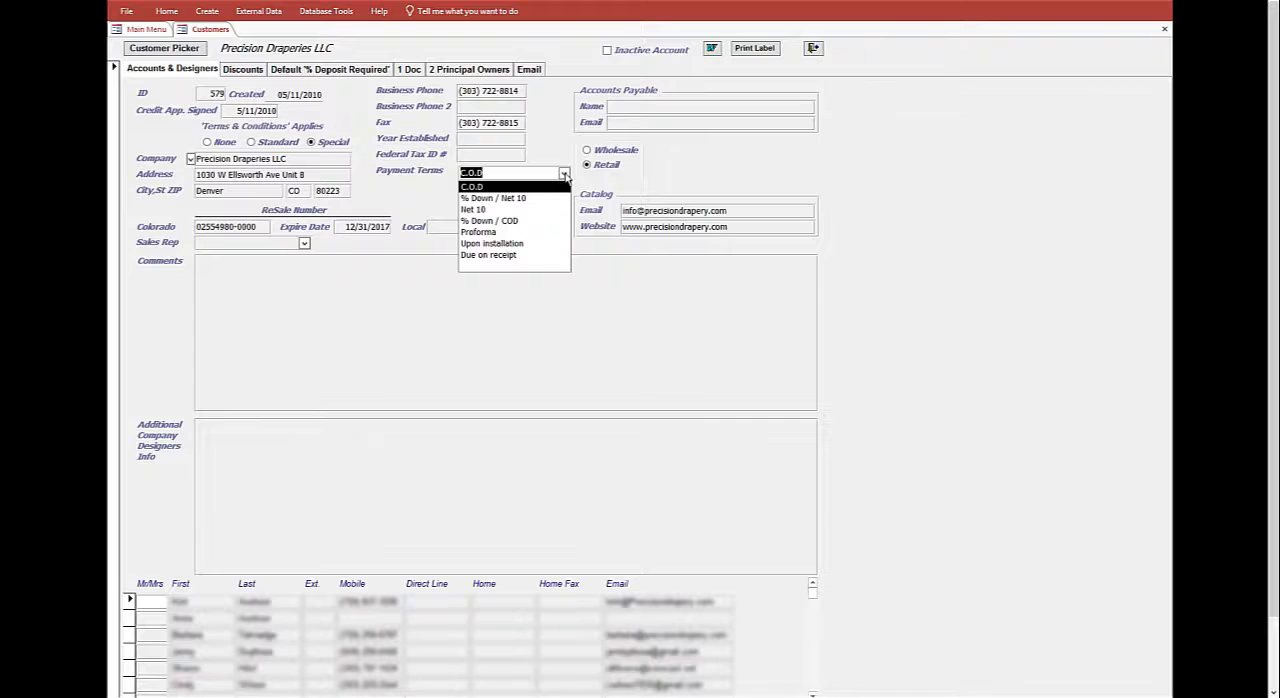
{"action": "left_click", "coordinate": [563, 175]}
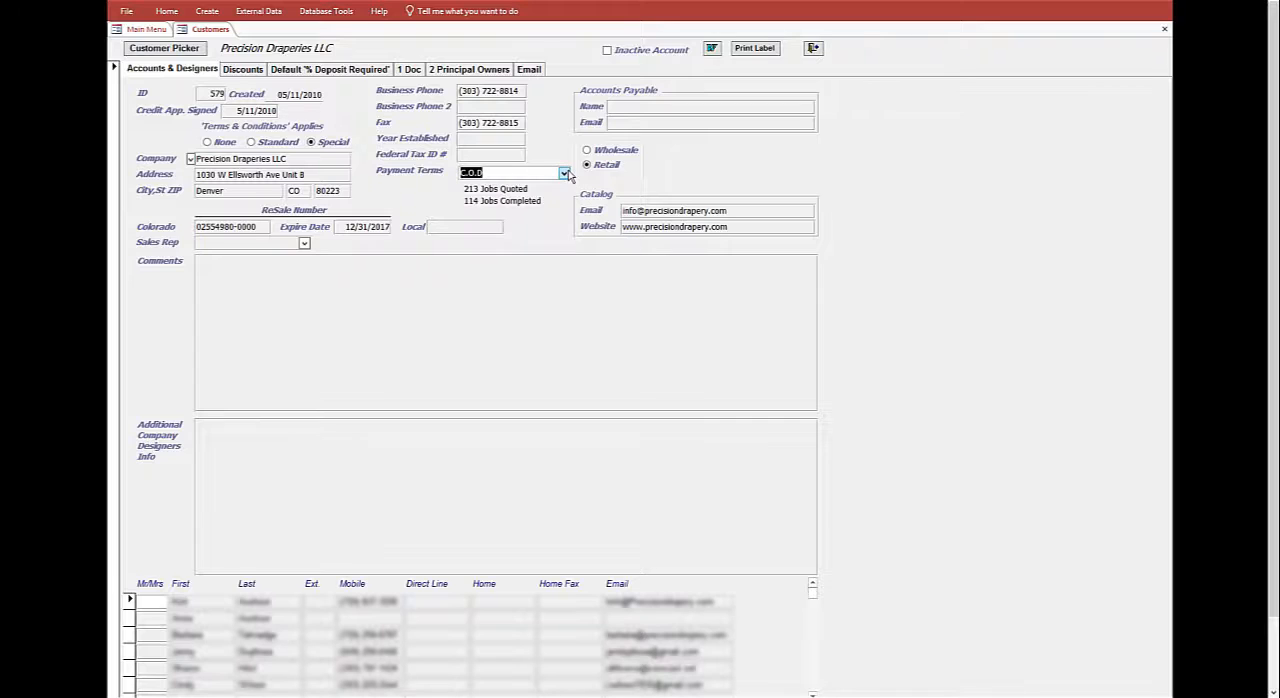
{"action": "left_click", "coordinate": [665, 106]}
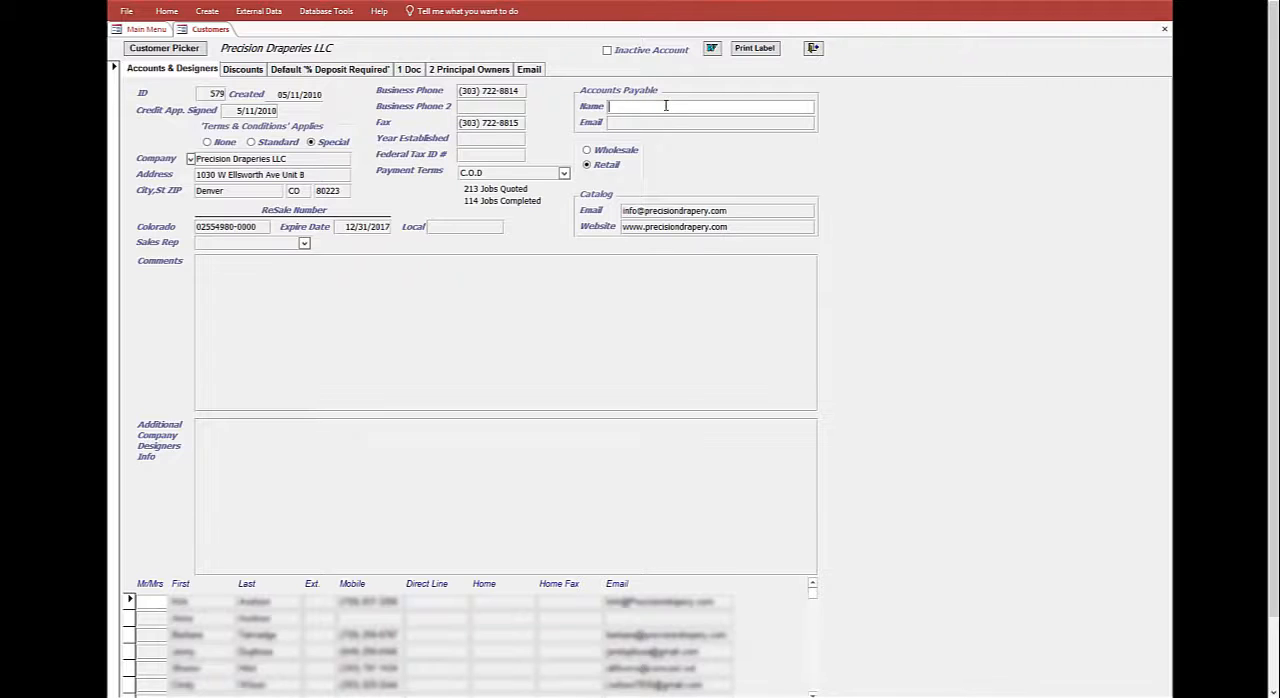
{"action": "left_click", "coordinate": [660, 123]}
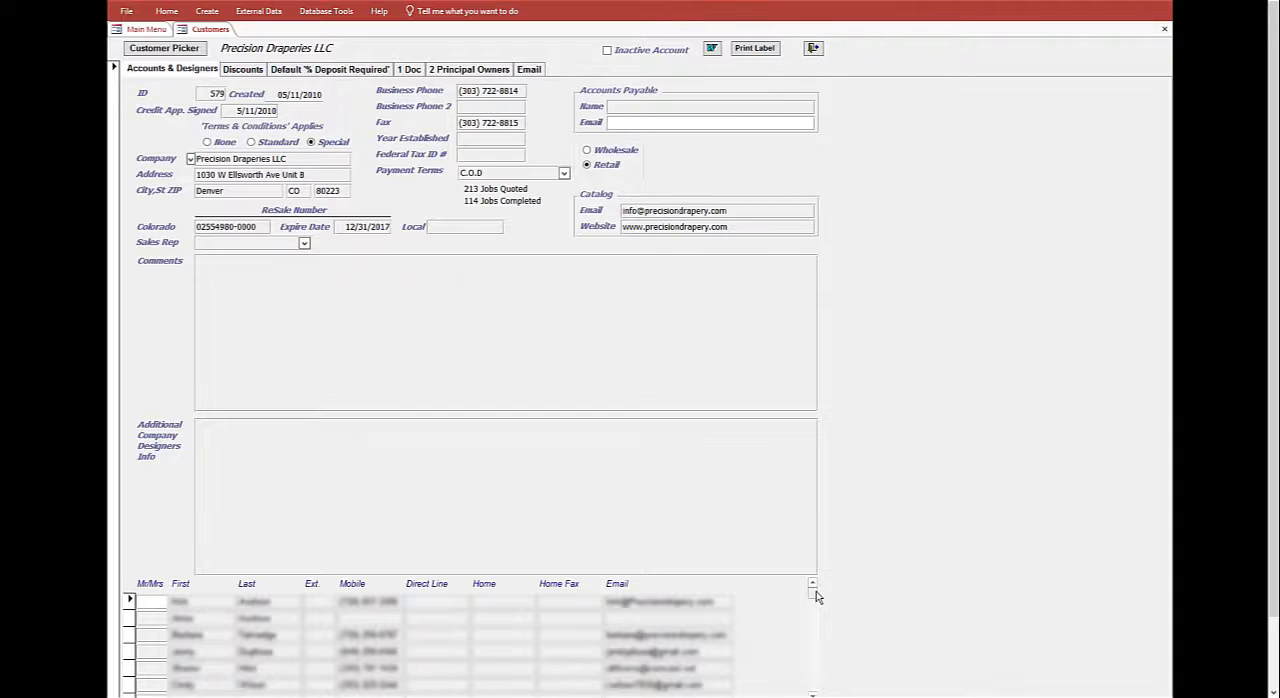
{"action": "mouse_move", "coordinate": [814, 592]}
{"action": "left_mouse_down"}
{"action": "mouse_move", "coordinate": [816, 614]}
{"action": "mouse_move", "coordinate": [817, 588]}
{"action": "left_mouse_up"}
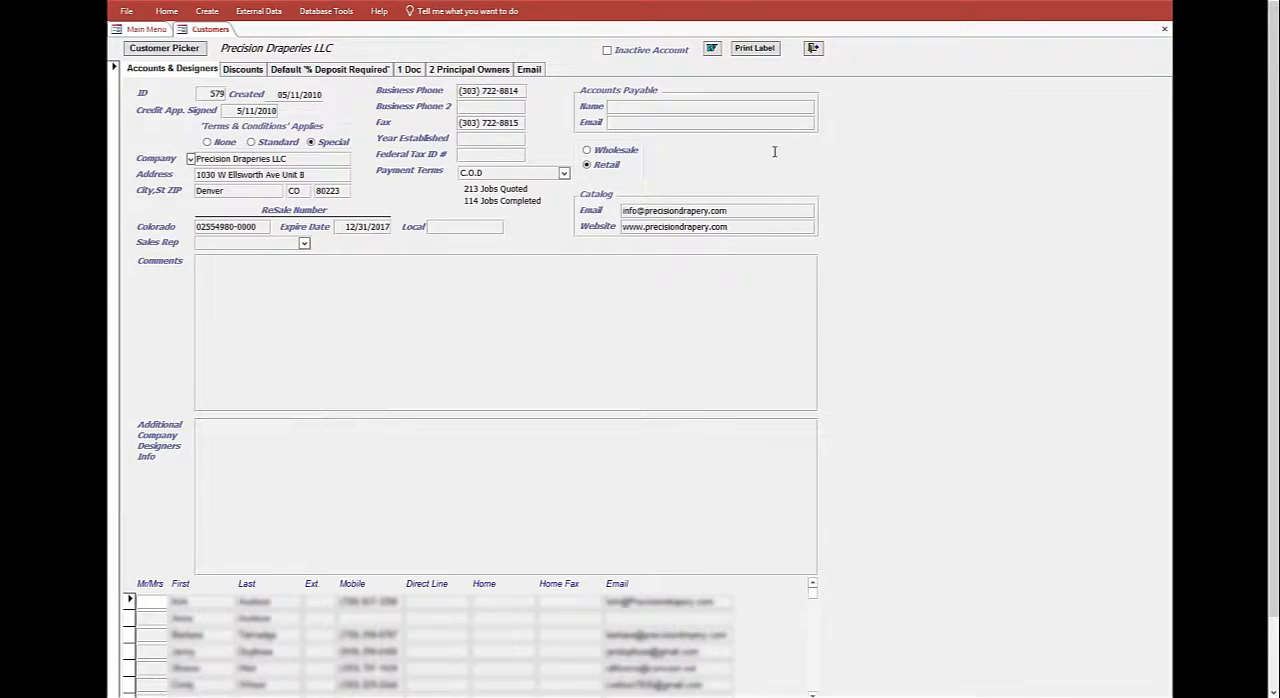
- Examine the Wholesale and Retail options, the catalog email and website, and the comments and additional designer info fields
{"action": "left_click", "coordinate": [611, 155]}
{"action": "left_click", "coordinate": [606, 168]}
{"action": "left_click_drag", "start_coordinate": [732, 210], "coordinate": [605, 210]}
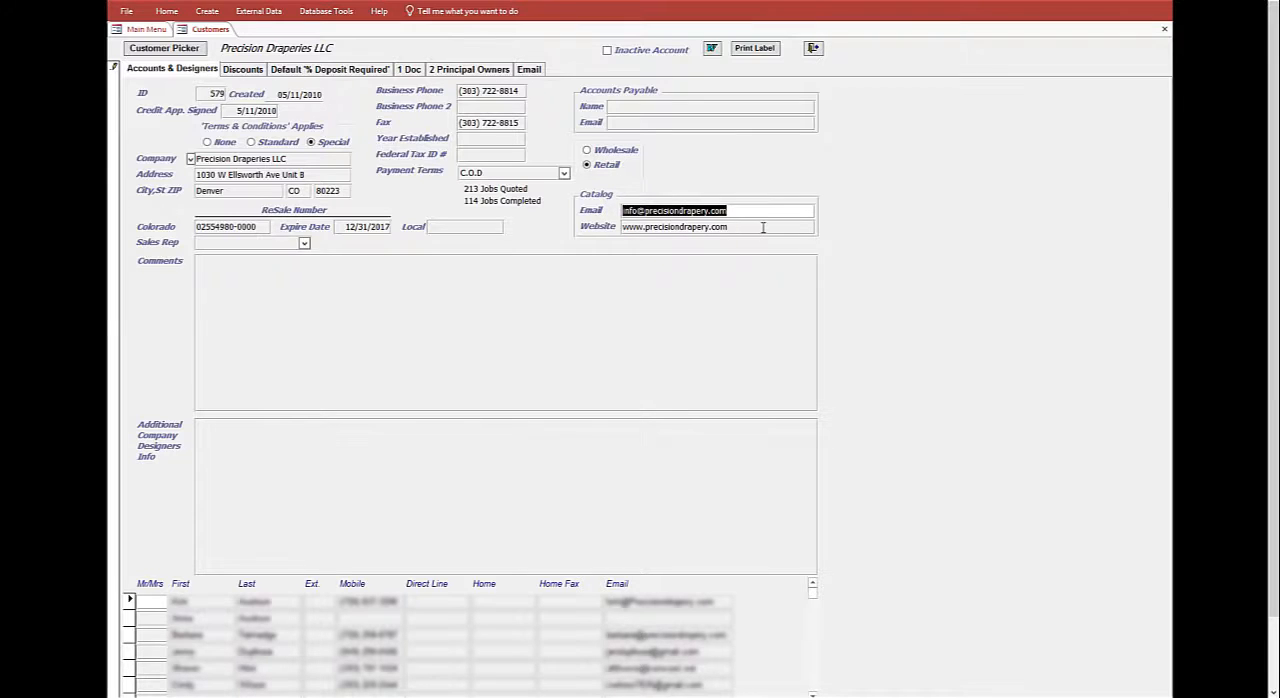
{"action": "left_click_drag", "start_coordinate": [763, 227], "coordinate": [610, 227]}
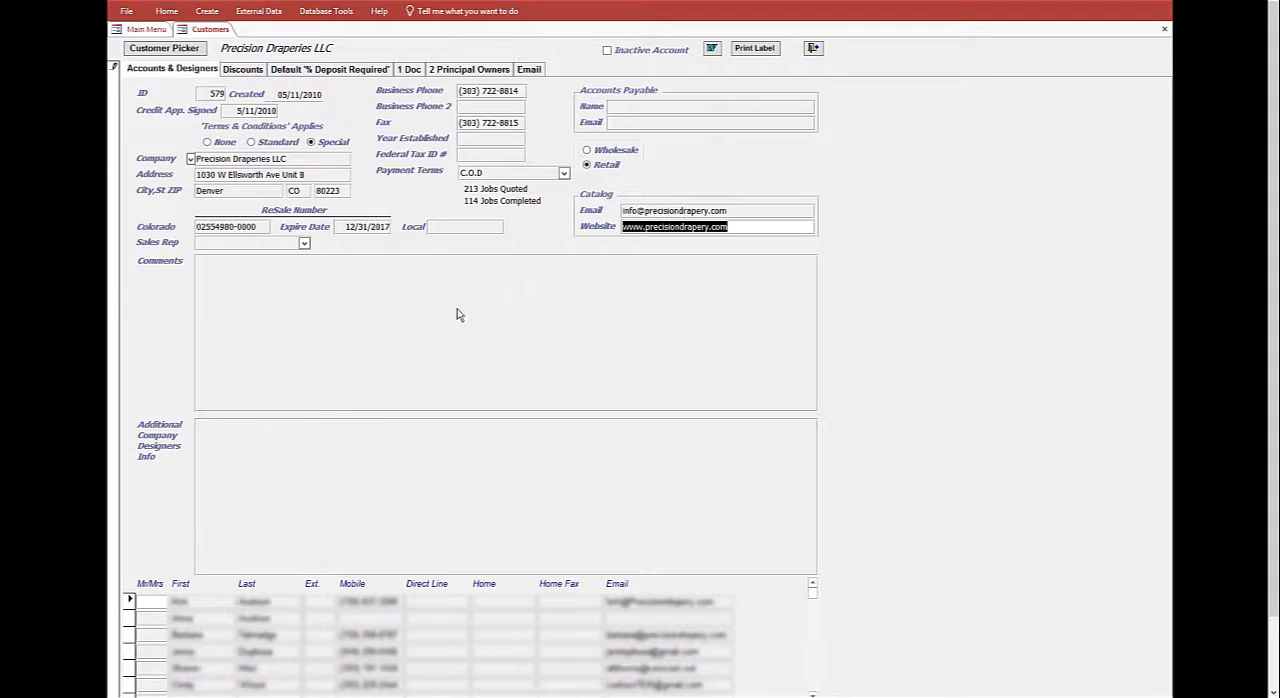
{"action": "left_click", "coordinate": [337, 291]}
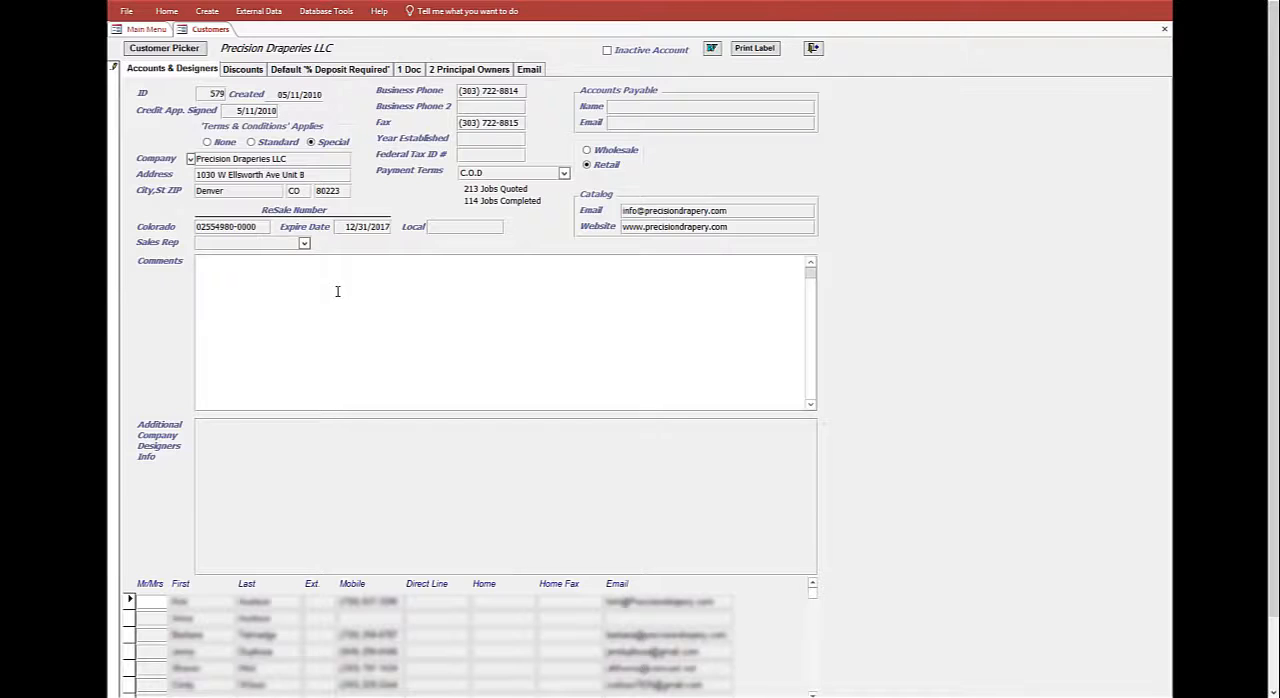
{"action": "left_click", "coordinate": [298, 448]}
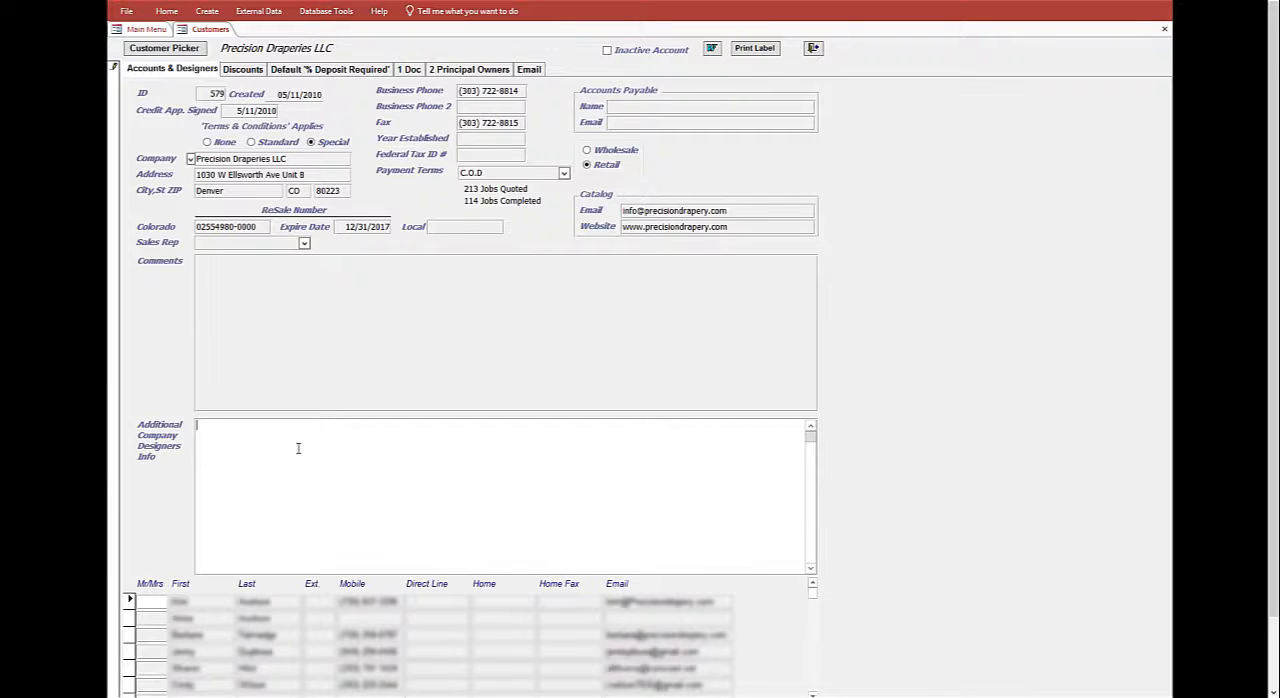
- Add a 20% customer discount for the Draperies treatment category
{"action": "left_click", "coordinate": [245, 70]}
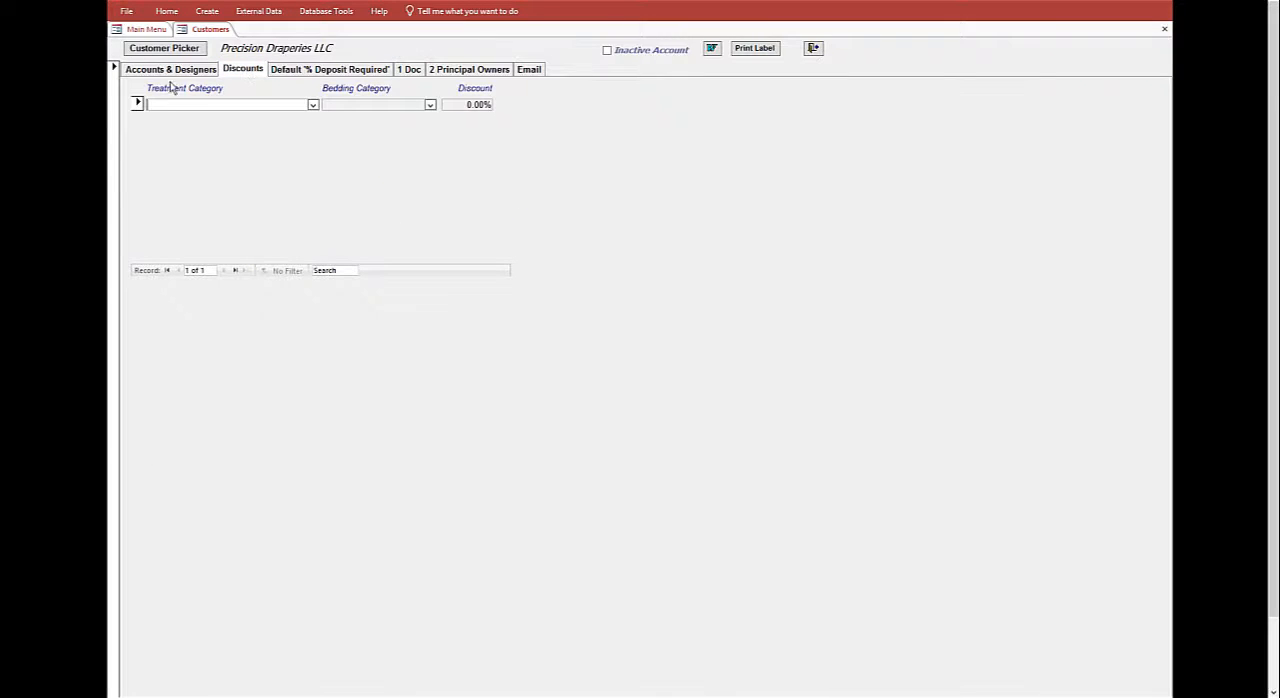
{"action": "left_click", "coordinate": [313, 105]}
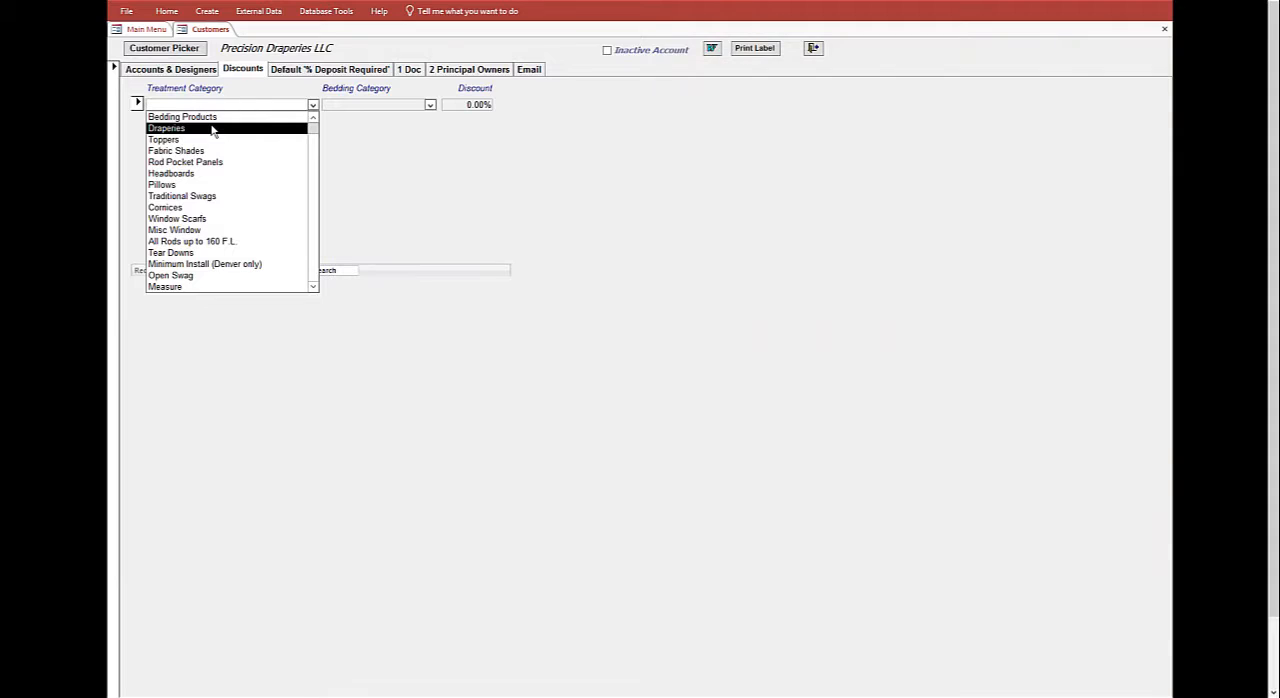
{"action": "left_click", "coordinate": [211, 128]}
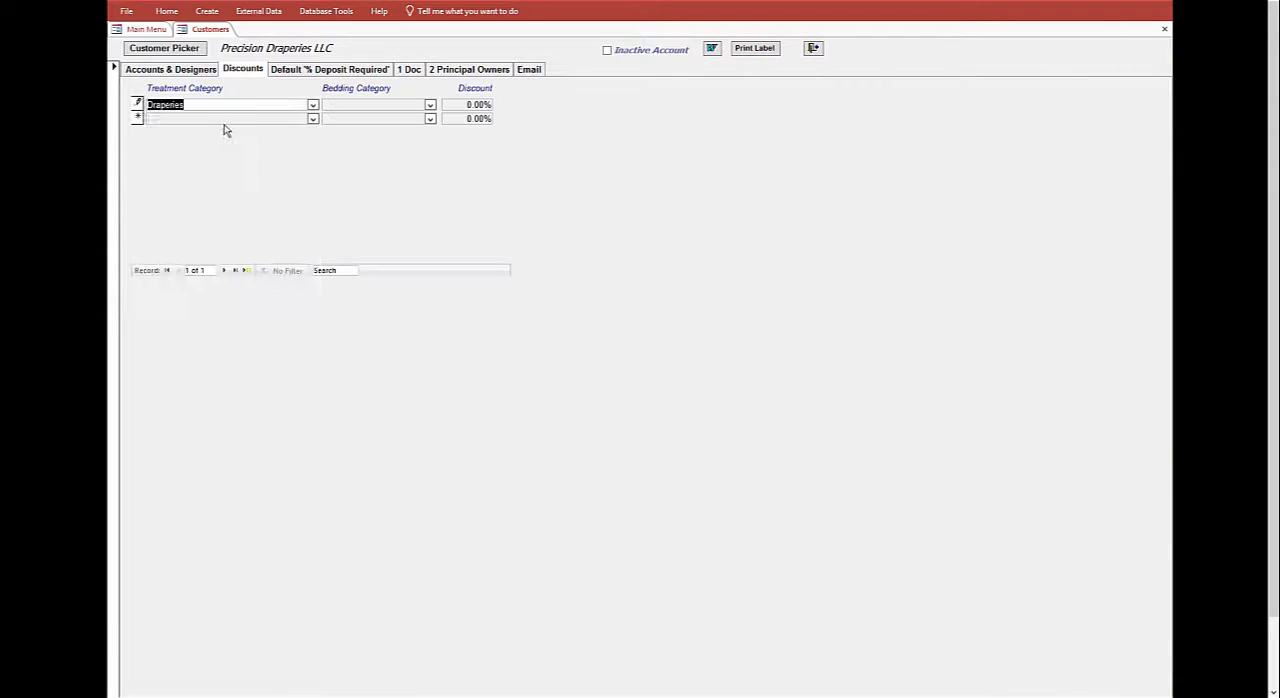
{"action": "left_click", "coordinate": [430, 105]}
{"action": "left_click", "coordinate": [431, 105]}
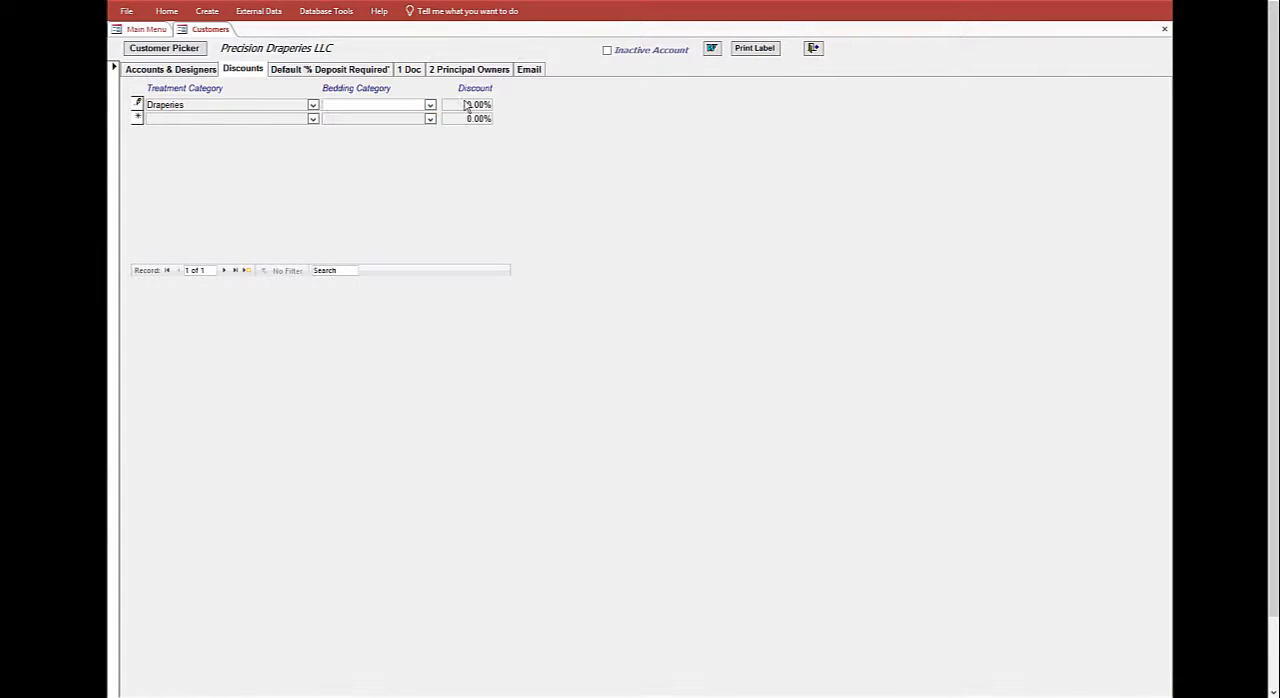
{"action": "key", "text": "Tab"}
{"action": "type", "text": ".20"}
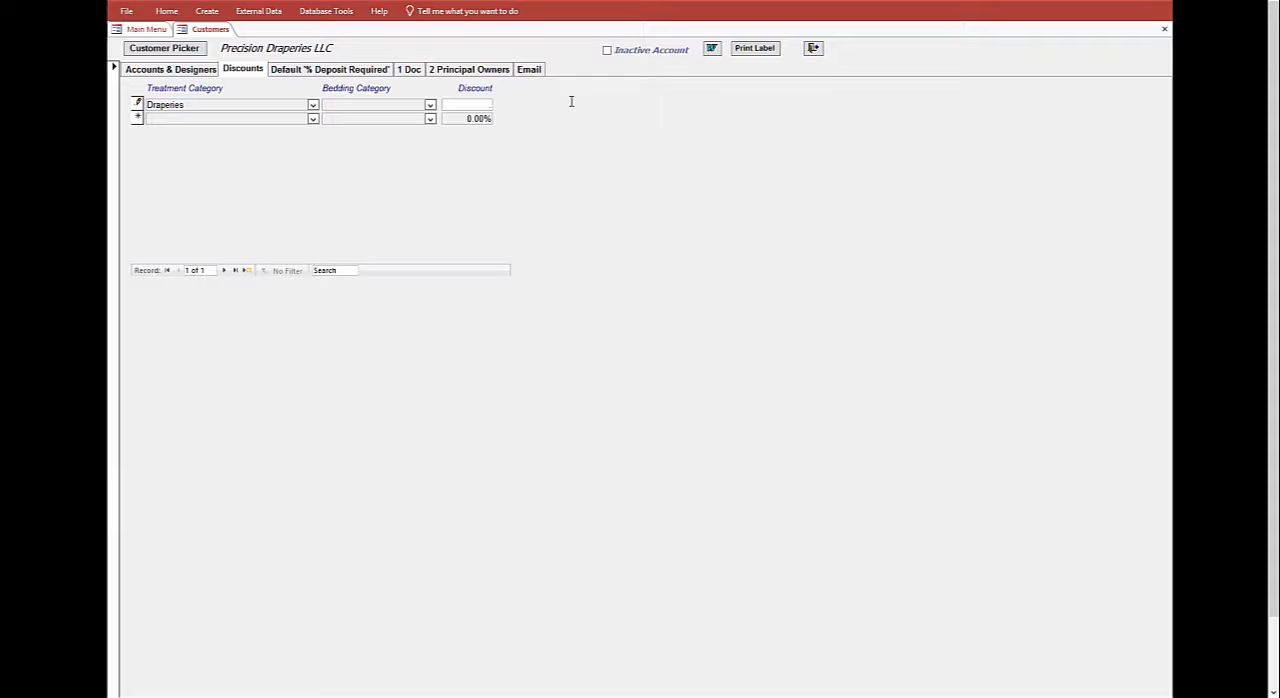
{"action": "key", "text": "Tab"}
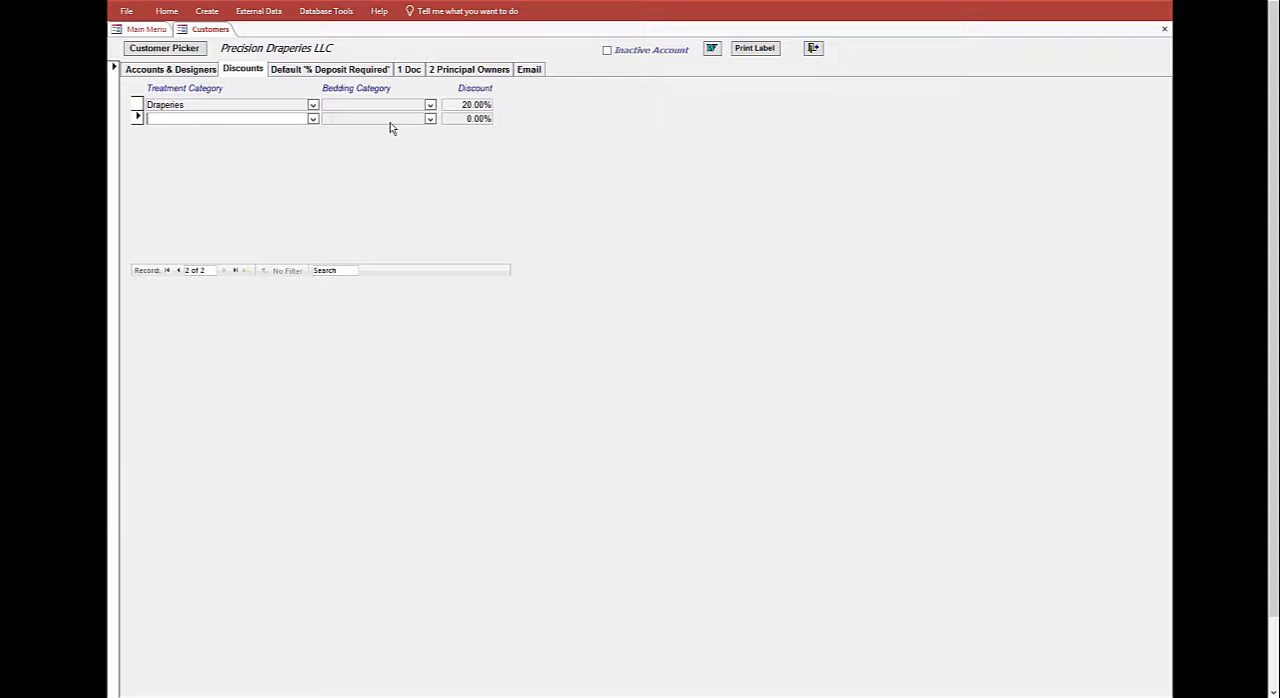
- Add a second customer discount of 10% for Bedding Products with the bedding category Pillows
{"action": "left_click", "coordinate": [313, 119]}
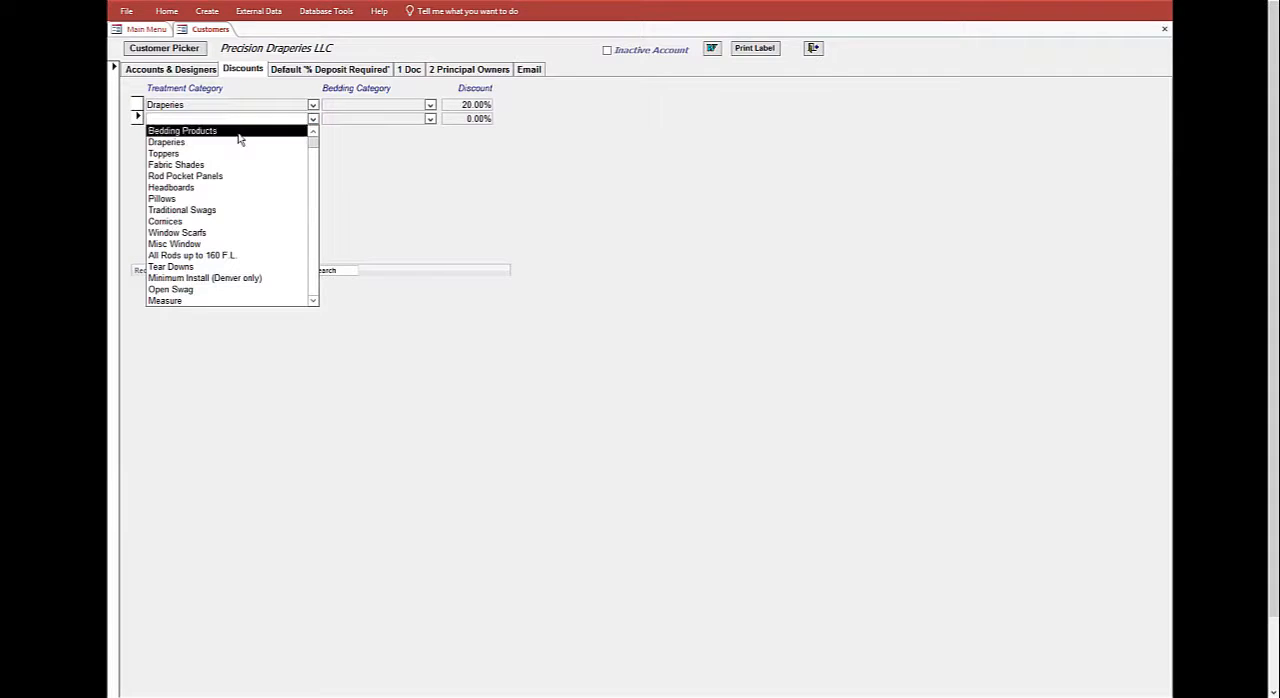
{"action": "left_click", "coordinate": [240, 136]}
{"action": "left_click", "coordinate": [406, 119]}
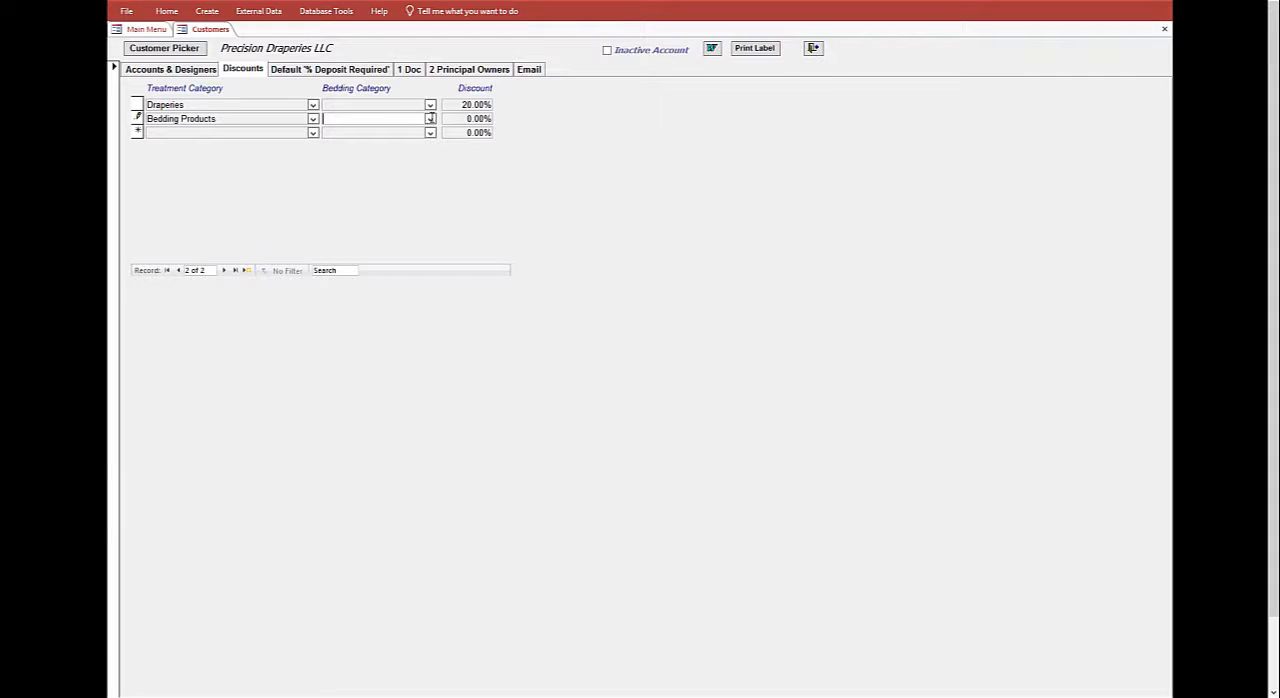
{"action": "left_click", "coordinate": [430, 119]}
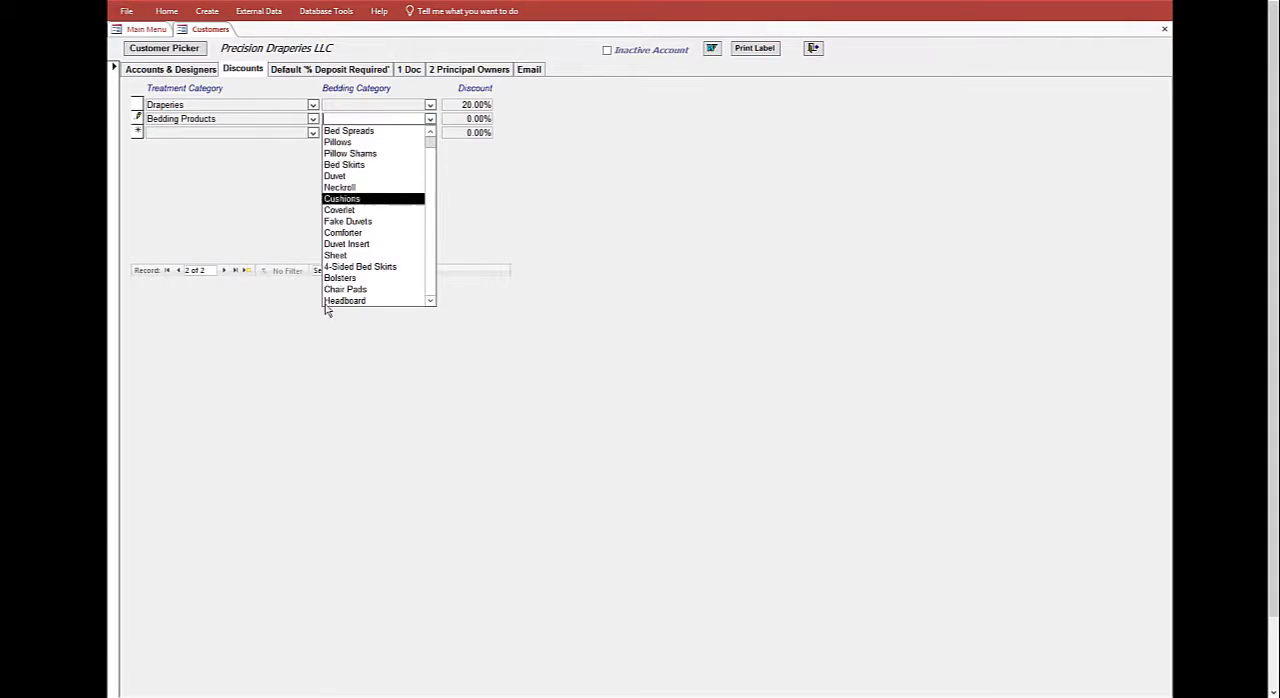
{"action": "left_click_drag", "start_coordinate": [430, 146], "coordinate": [445, 125]}
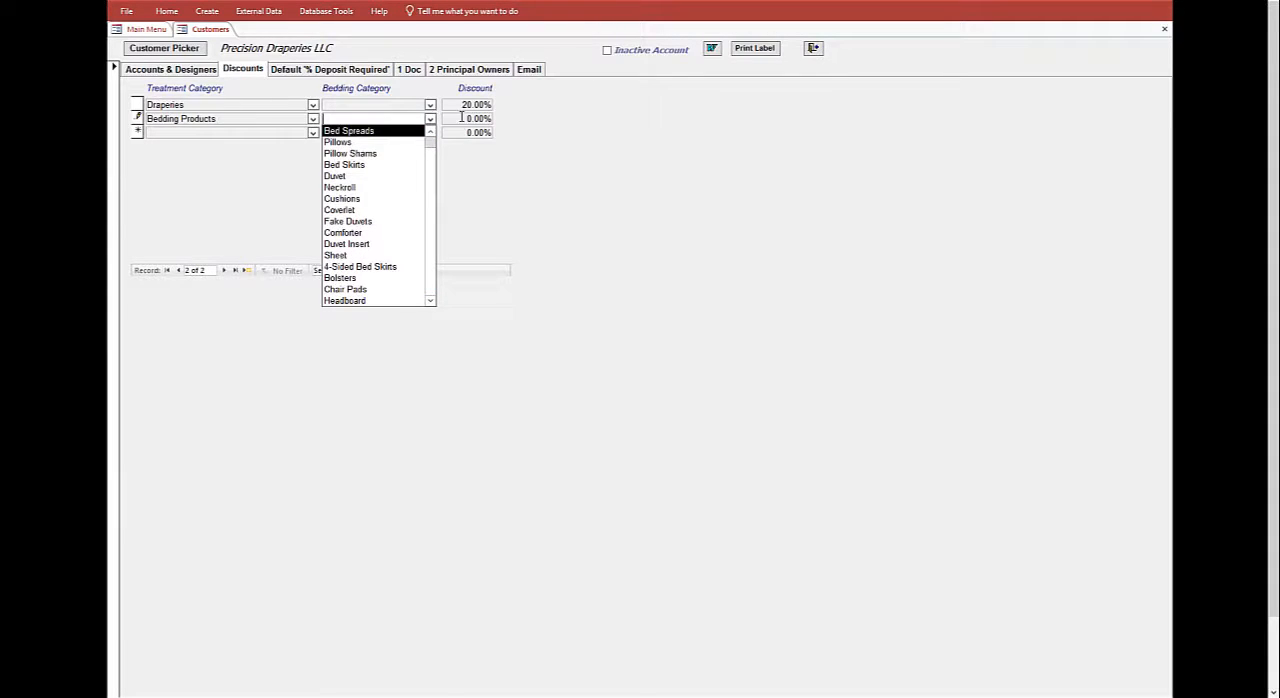
{"action": "left_click_drag", "start_coordinate": [462, 118], "coordinate": [540, 122]}
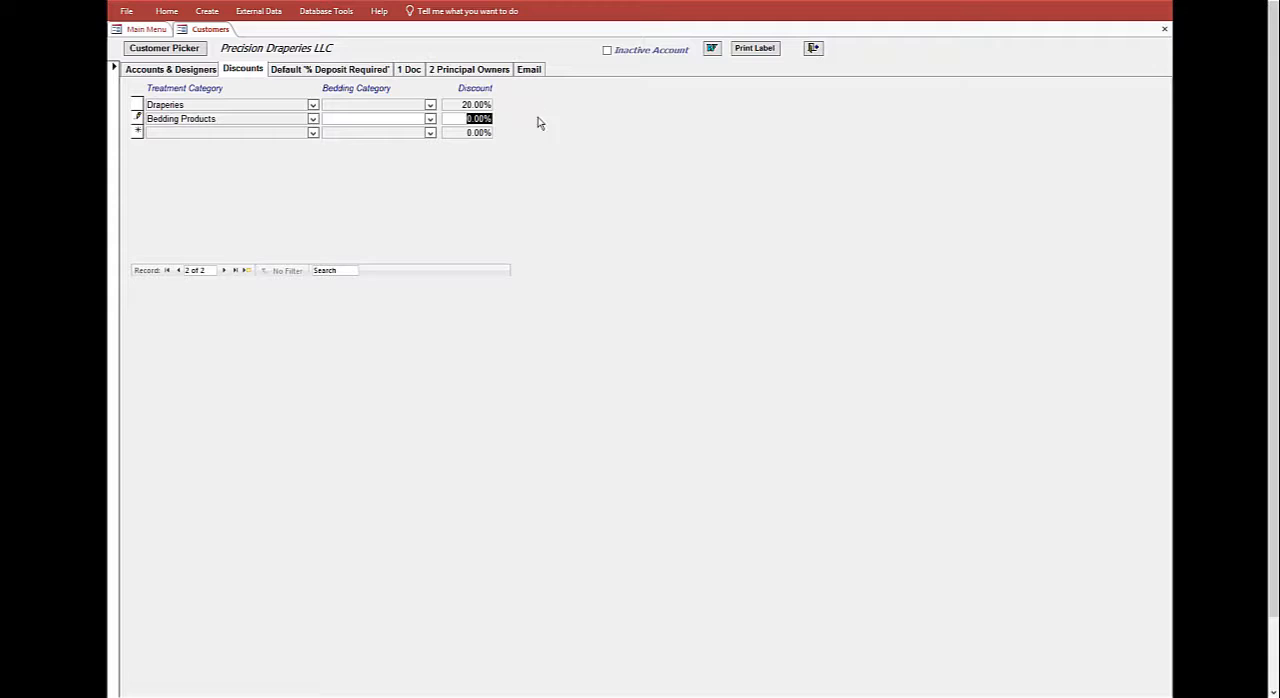
{"action": "left_click", "coordinate": [430, 118]}
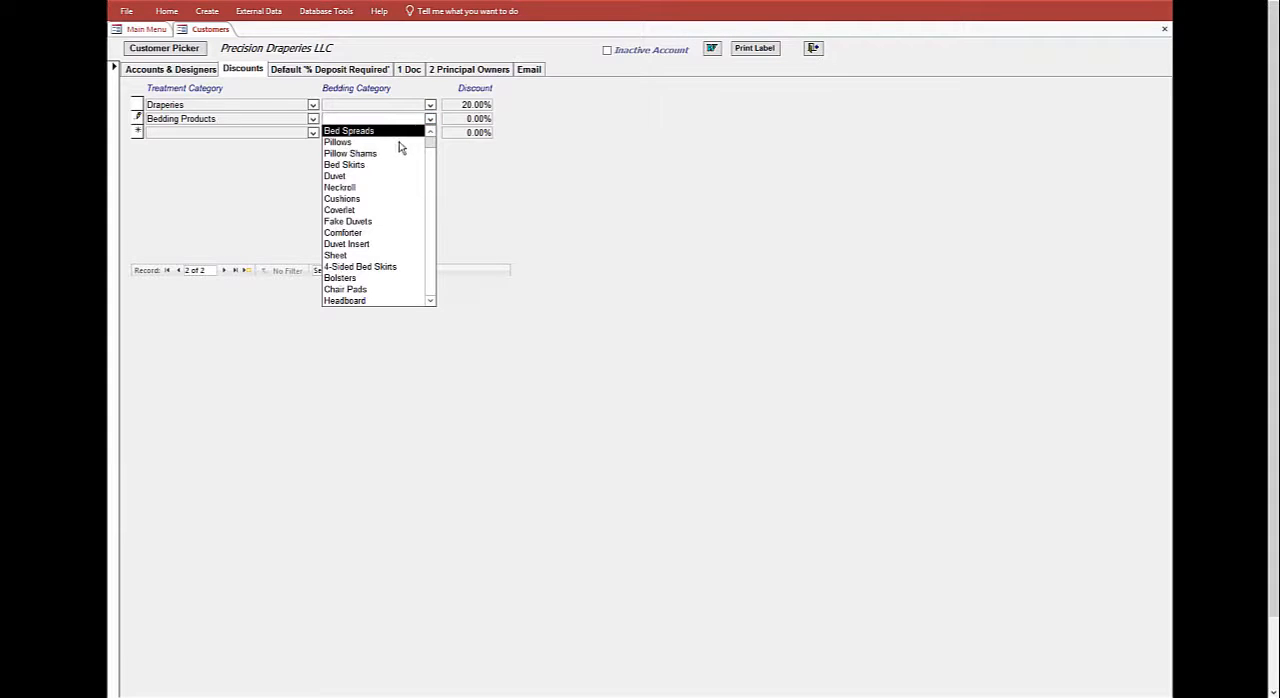
{"action": "left_click", "coordinate": [400, 145]}
{"action": "key", "text": "Tab"}
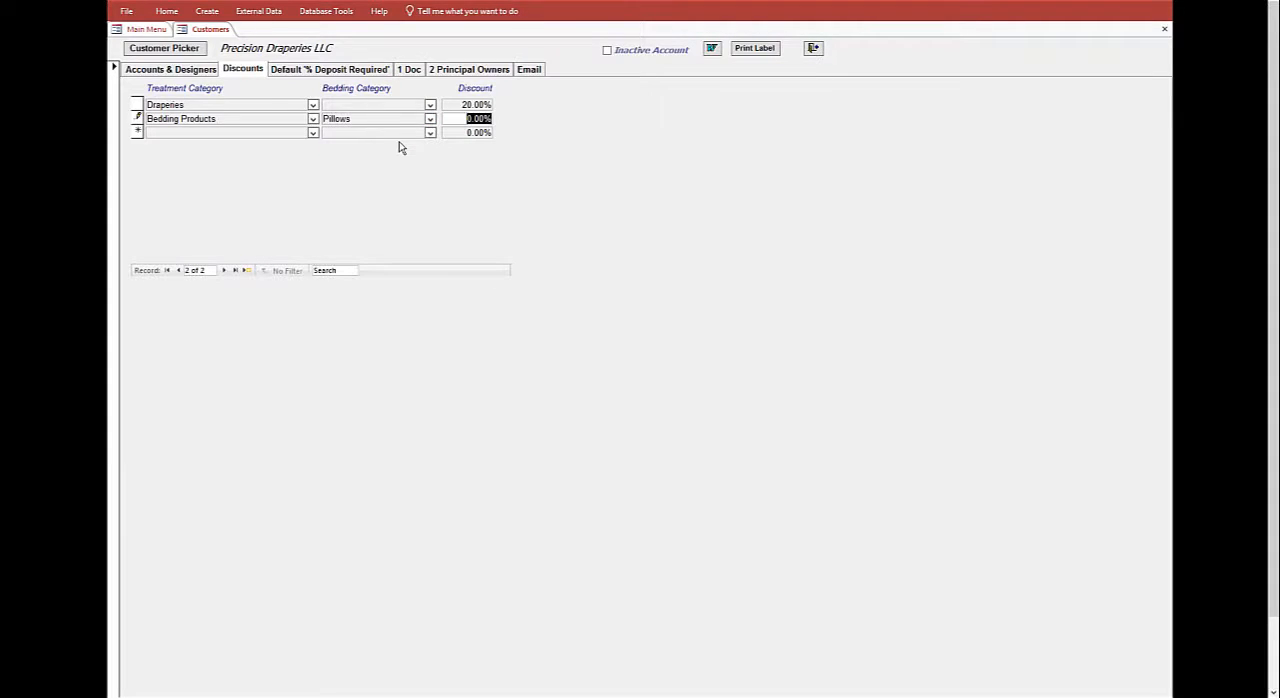
{"action": "type", "text": "10"}
{"action": "key", "text": "Tab"}
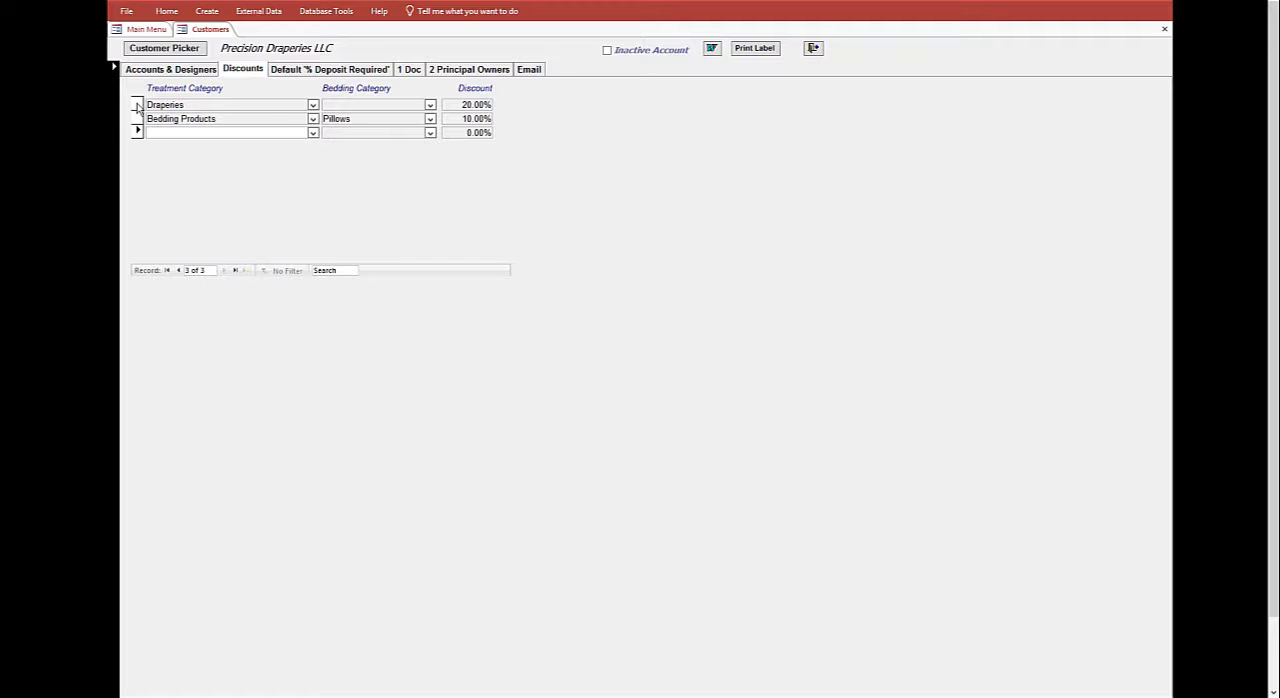
- Delete the Draperies discount record and confirm the deletion
{"action": "left_click", "coordinate": [137, 105]}
{"action": "key", "text": "Delete"}
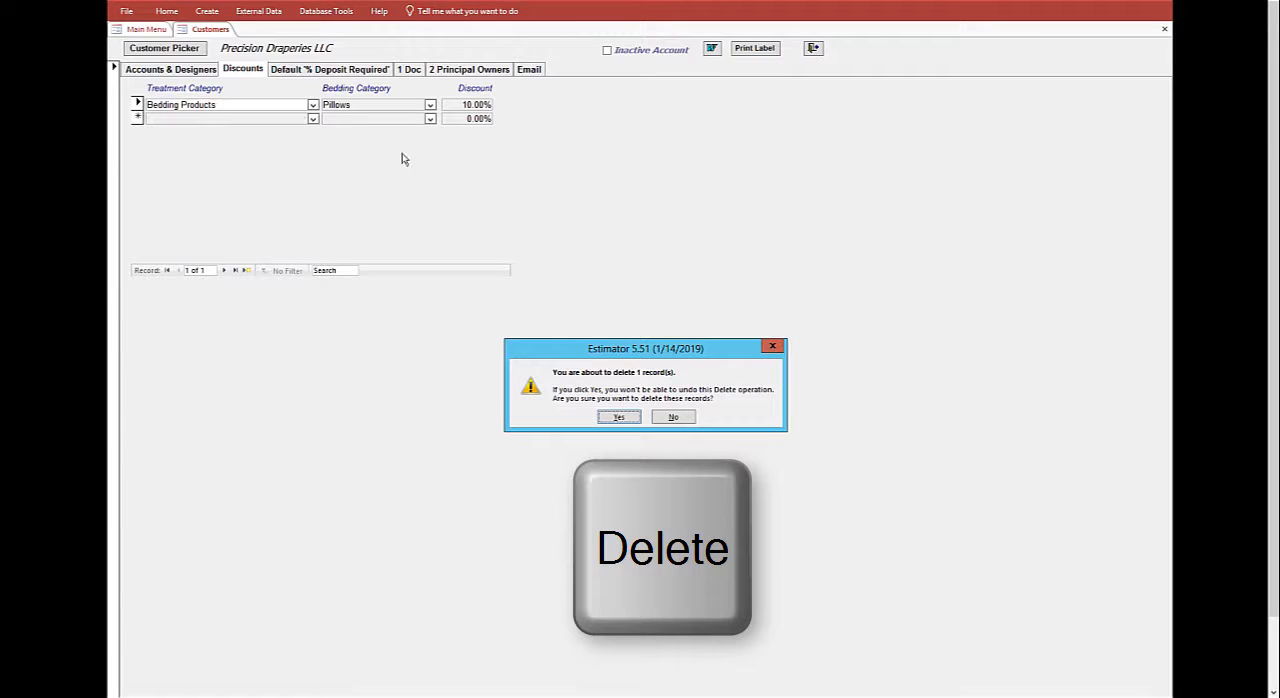
{"action": "left_click", "coordinate": [619, 418]}
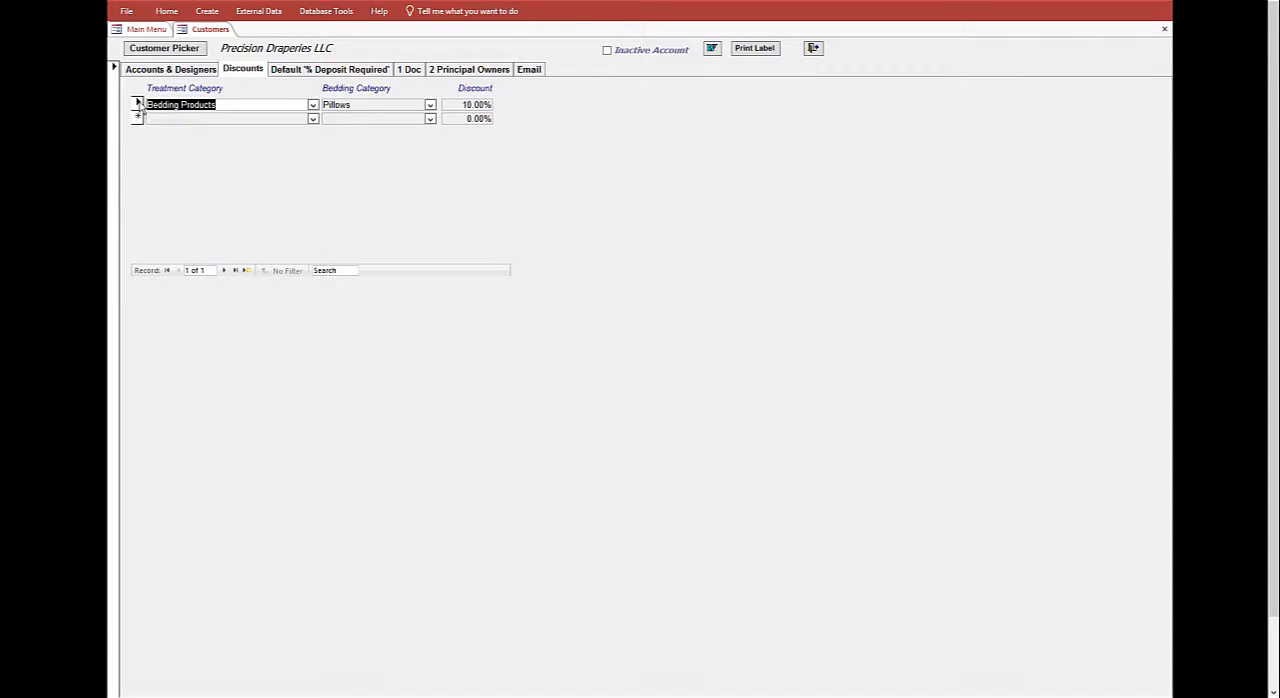
- Delete the Bedding Products discount for Pillows and confirm the deletion
{"action": "left_click_drag", "start_coordinate": [138, 107], "coordinate": [139, 119]}
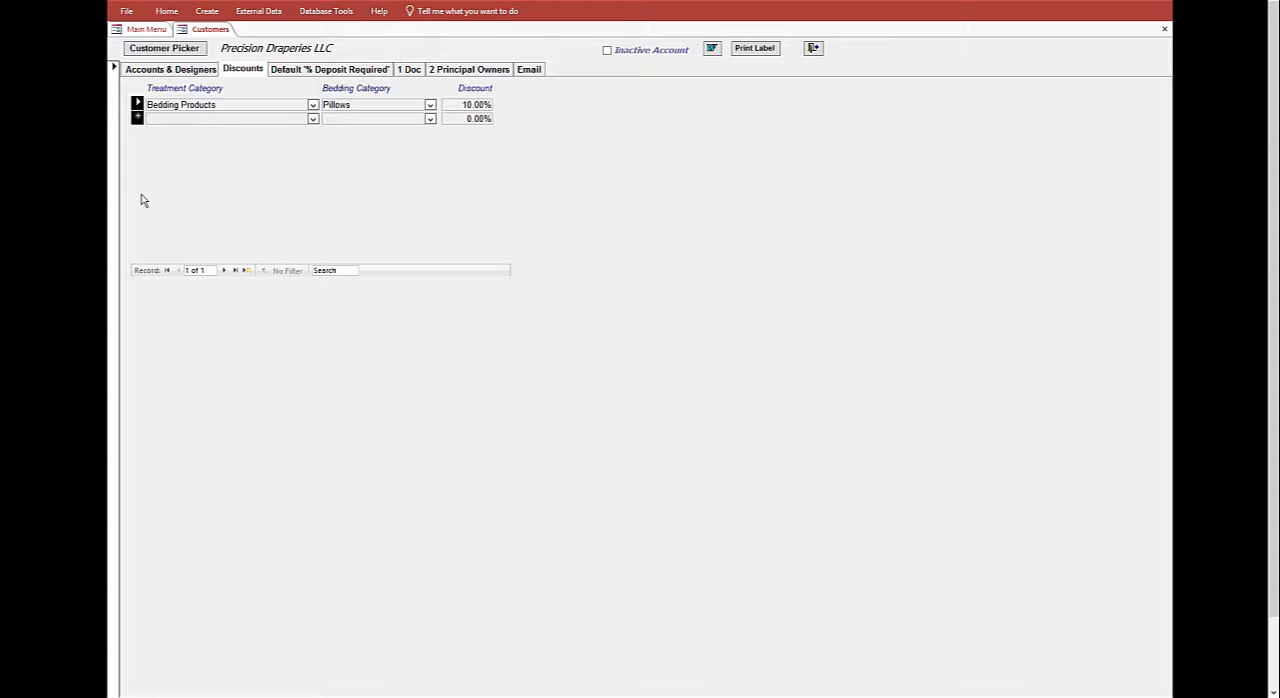
{"action": "key", "text": "Delete"}
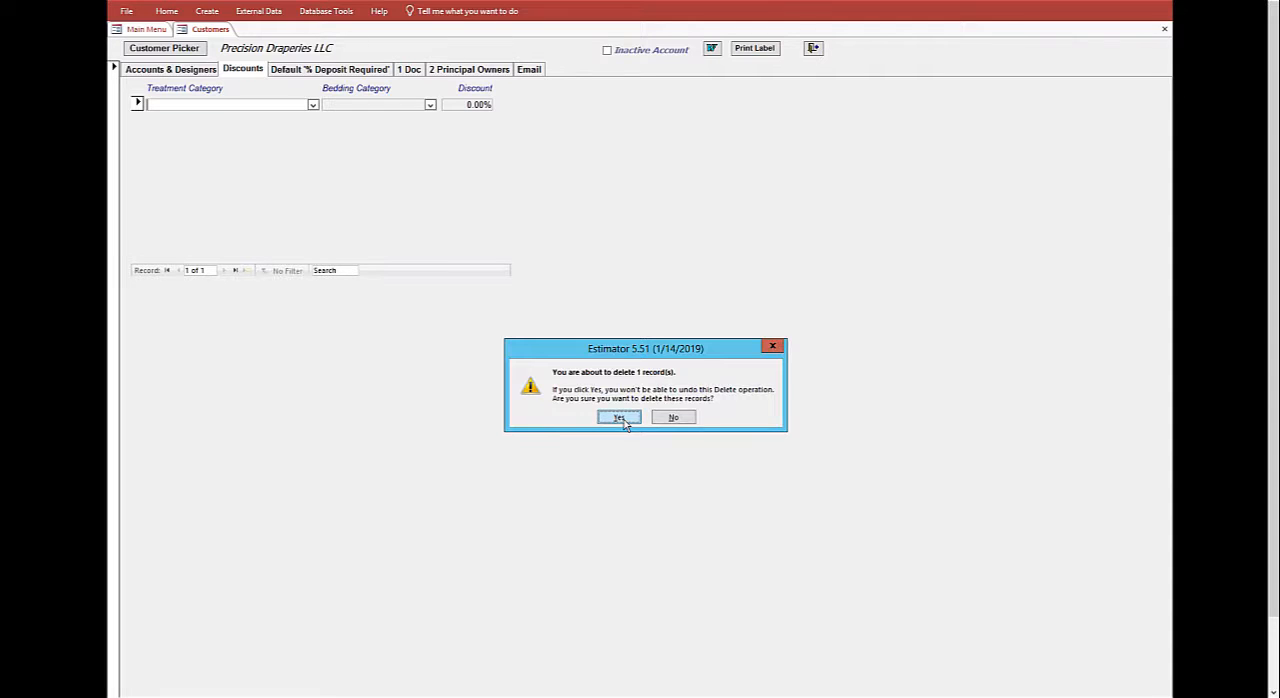
{"action": "left_click", "coordinate": [620, 419]}
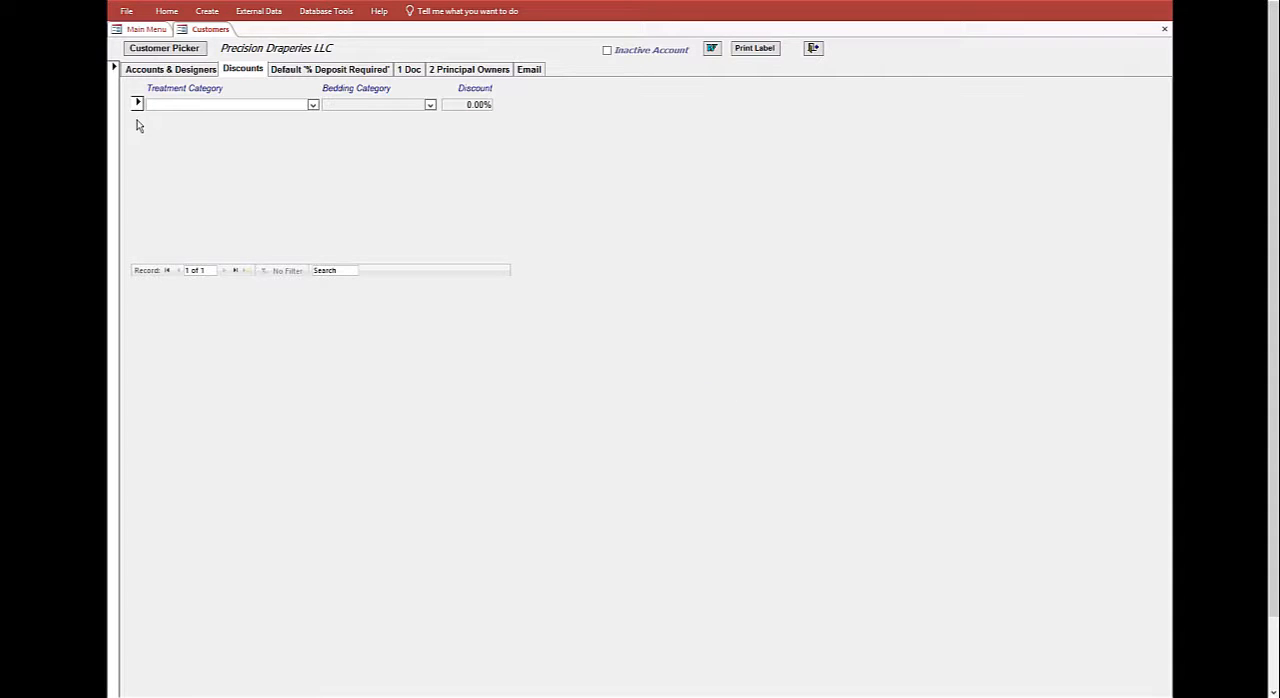
- Review the customer's default deposit percentages for labor, fabric, hardware, installation and foam/forms
{"action": "left_click", "coordinate": [312, 77]}
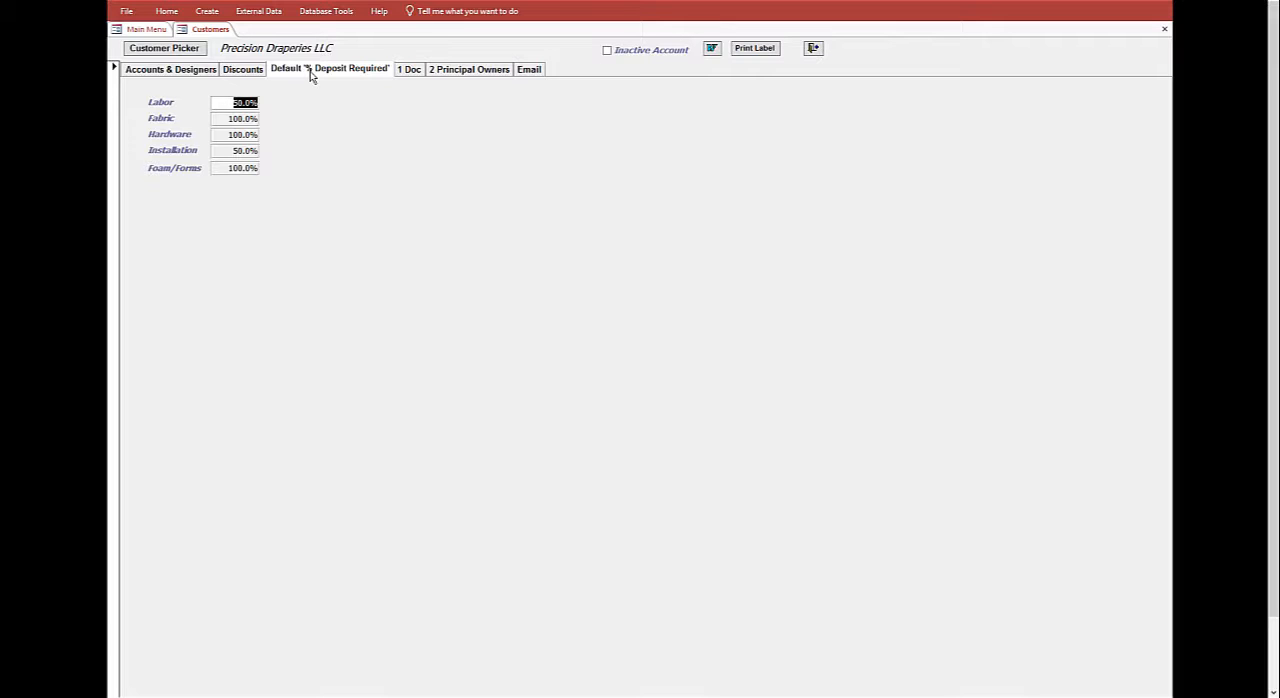
{"action": "left_click", "coordinate": [234, 167]}
- View the attached 2015_PDLLC_Tax License.jpeg, and open the file chooser for attaching documents without selecting one
{"action": "left_click", "coordinate": [405, 72]}
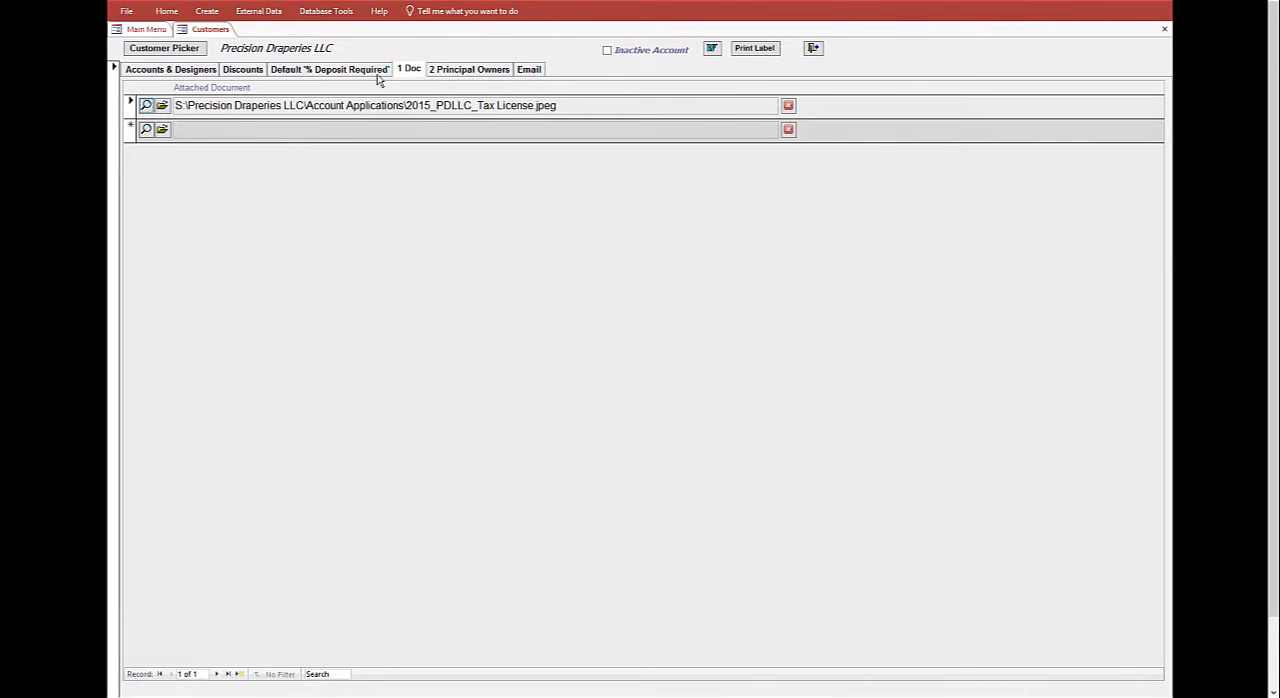
{"action": "left_click", "coordinate": [146, 106]}
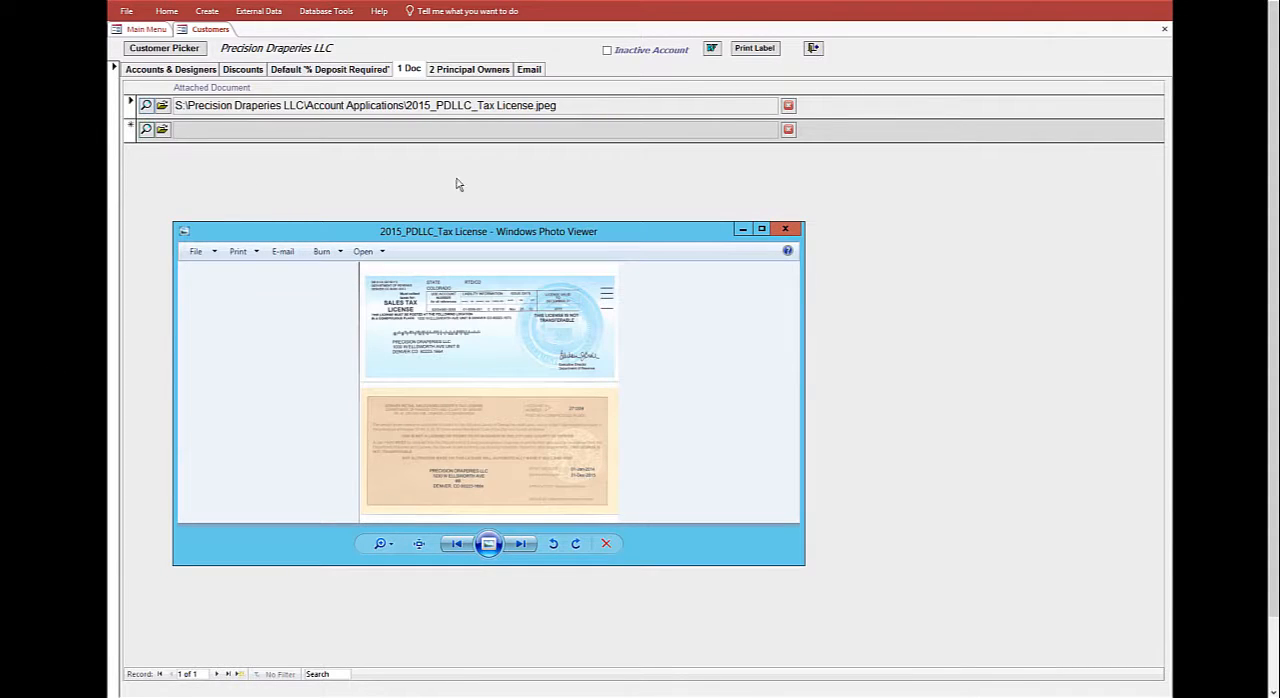
{"action": "left_click", "coordinate": [785, 229]}
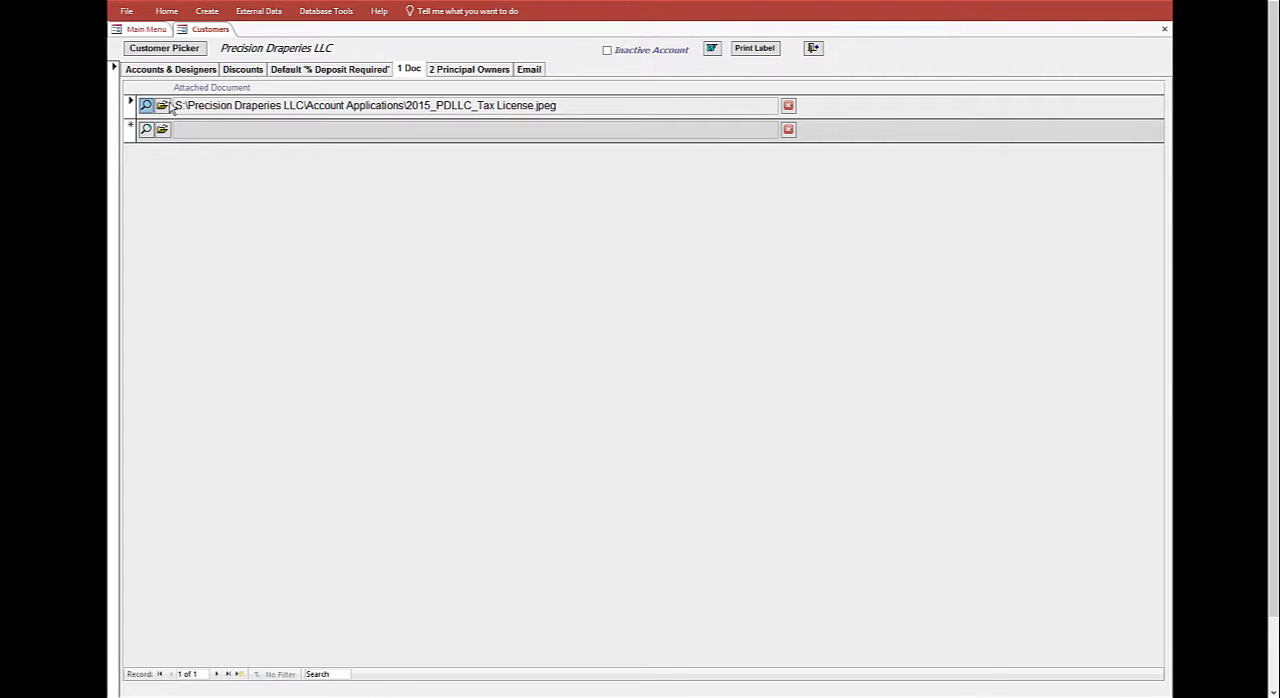
{"action": "left_click", "coordinate": [162, 105]}
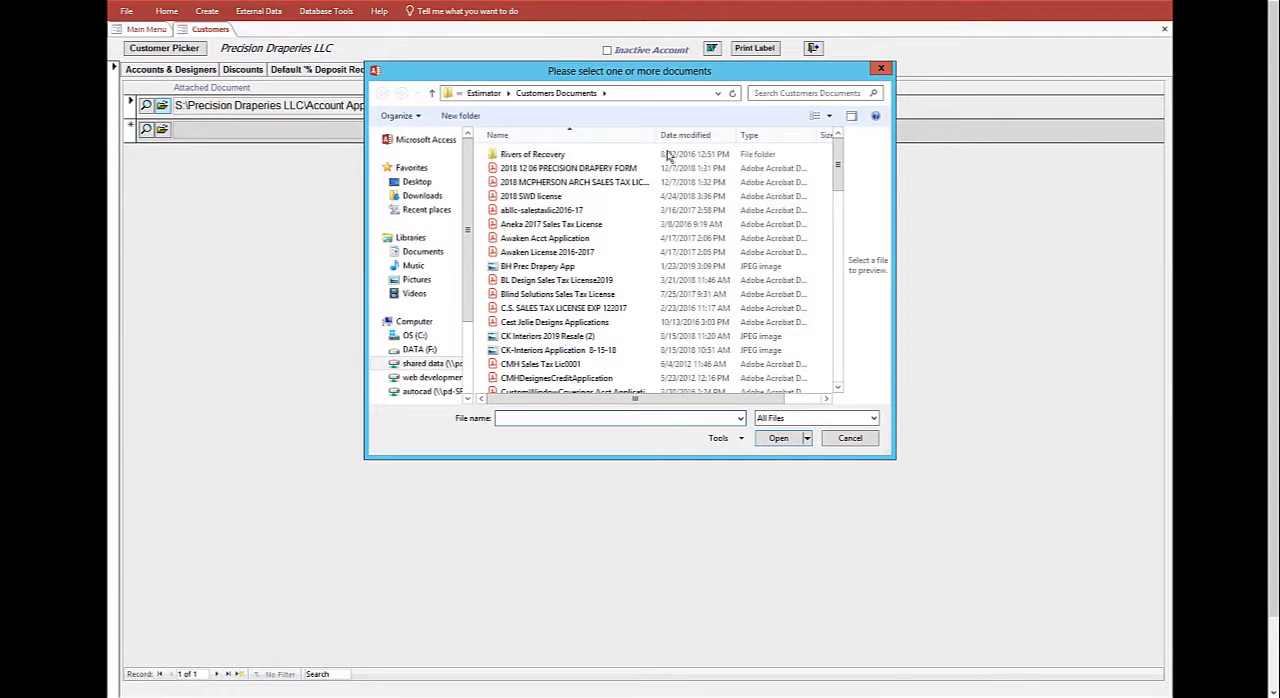
{"action": "left_click", "coordinate": [881, 70]}
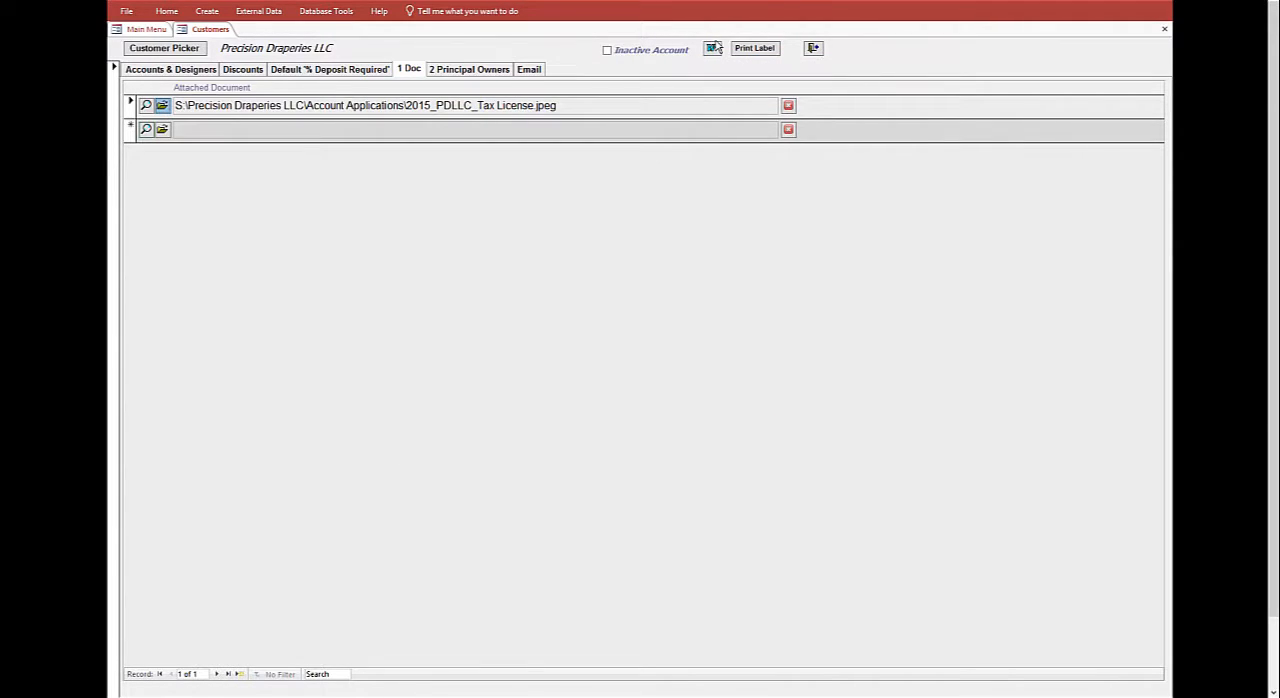
- Look over the principal owners list, and enter the email comment "zbbbbnbso so I emailed them some important info"
{"action": "left_click", "coordinate": [449, 68]}
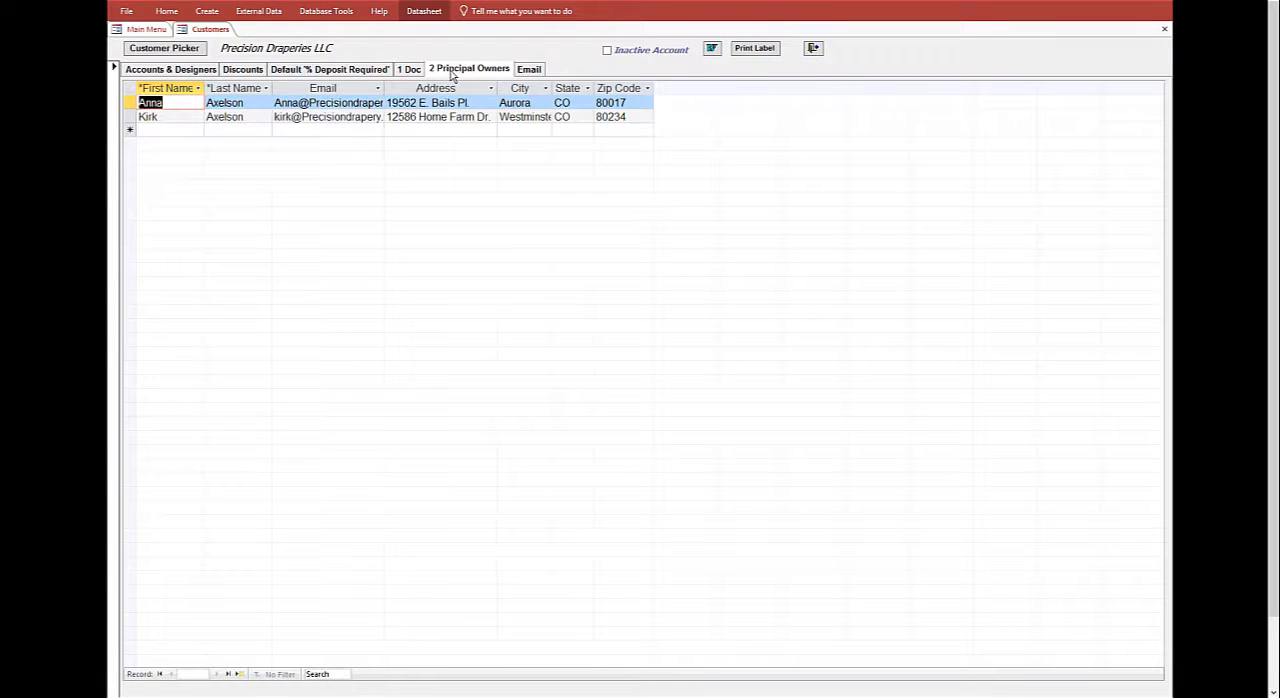
{"action": "left_click", "coordinate": [529, 70]}
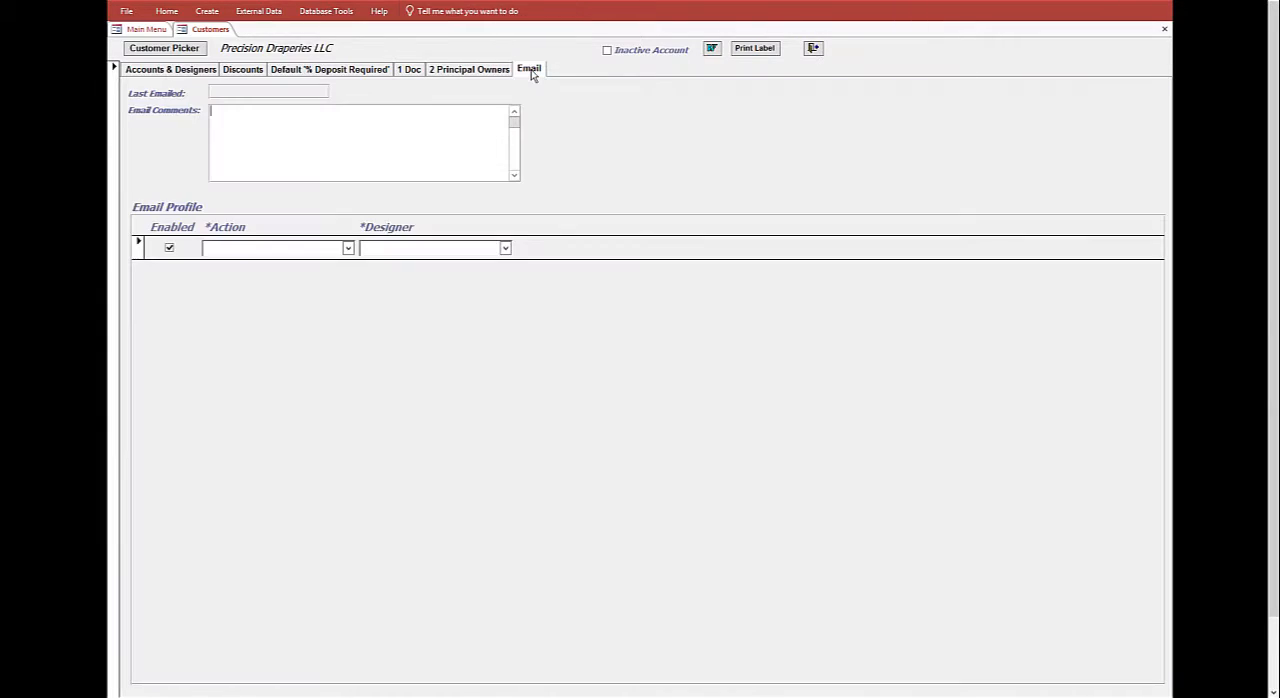
{"action": "left_click", "coordinate": [228, 119]}
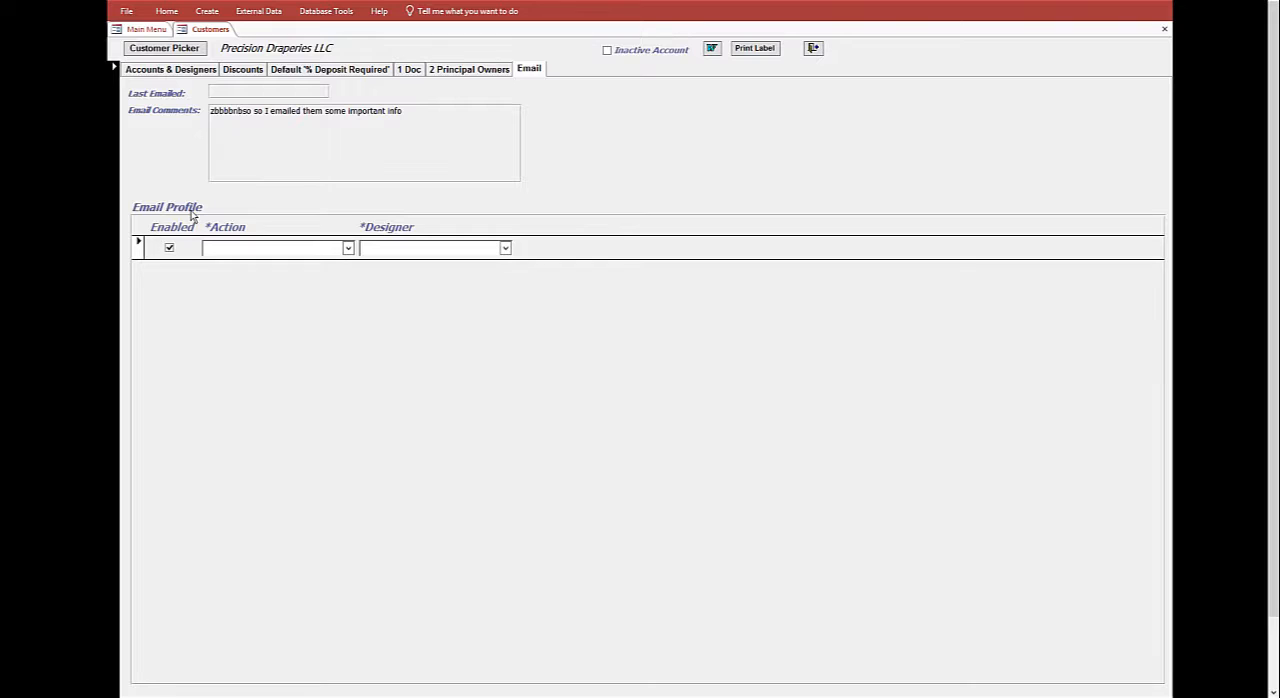
- Add an enabled email profile with the action 'Received Fabric' Notification for the first listed designer, and save the record
{"action": "left_click", "coordinate": [349, 248]}
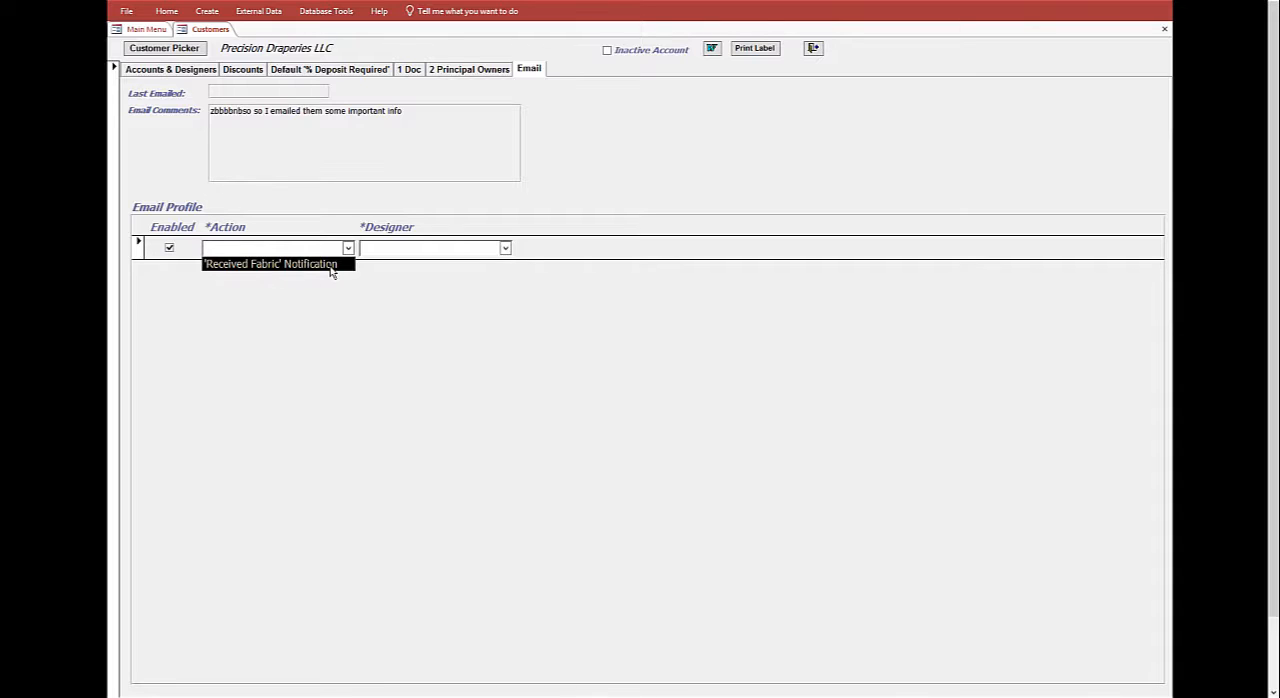
{"action": "left_click", "coordinate": [332, 266]}
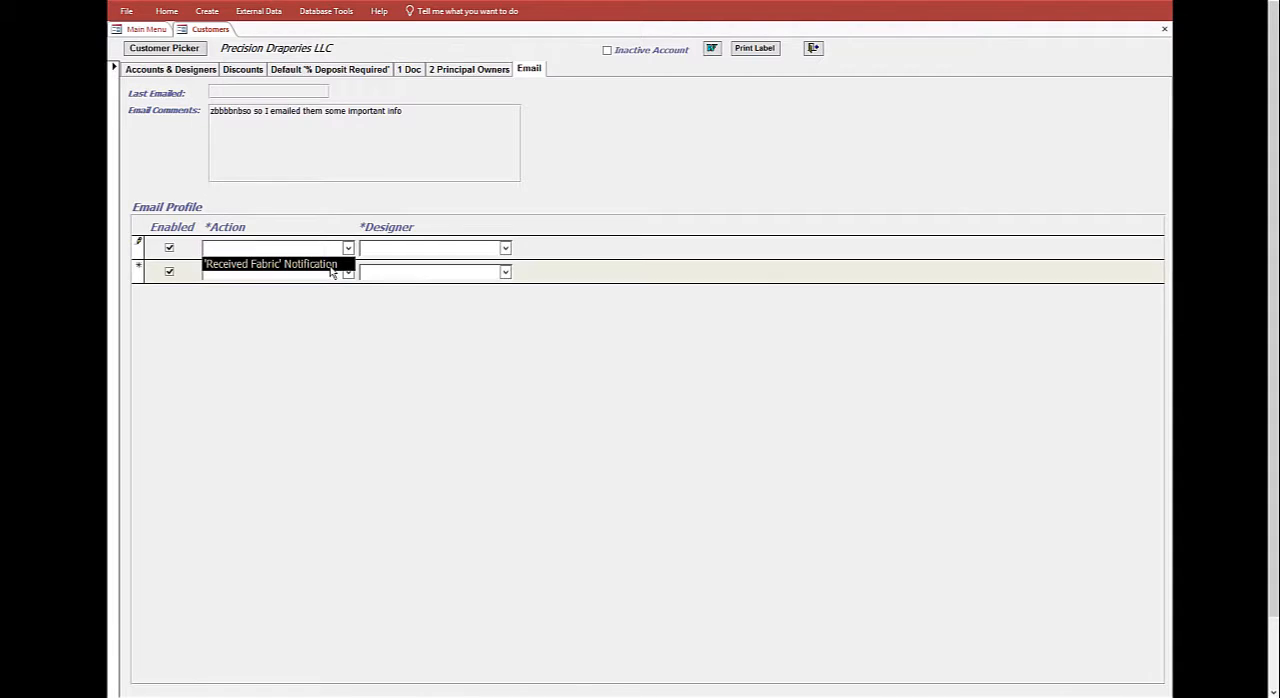
{"action": "left_click", "coordinate": [506, 250]}
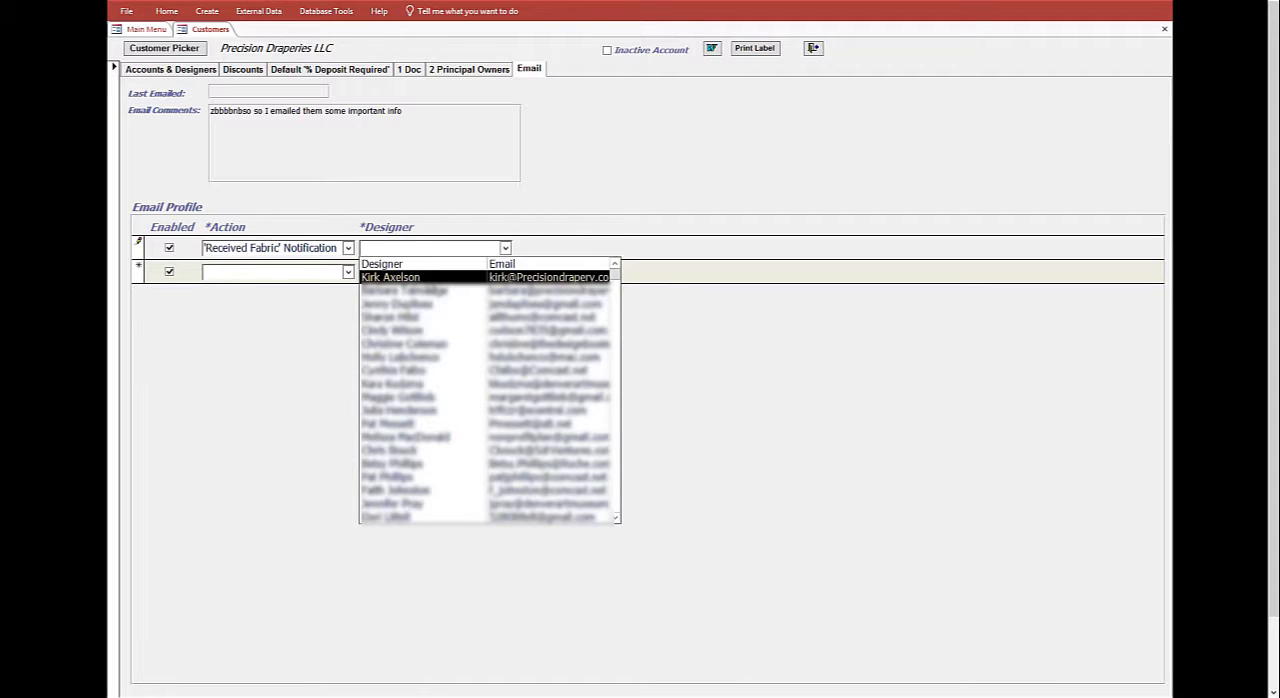
{"action": "left_click", "coordinate": [425, 278]}
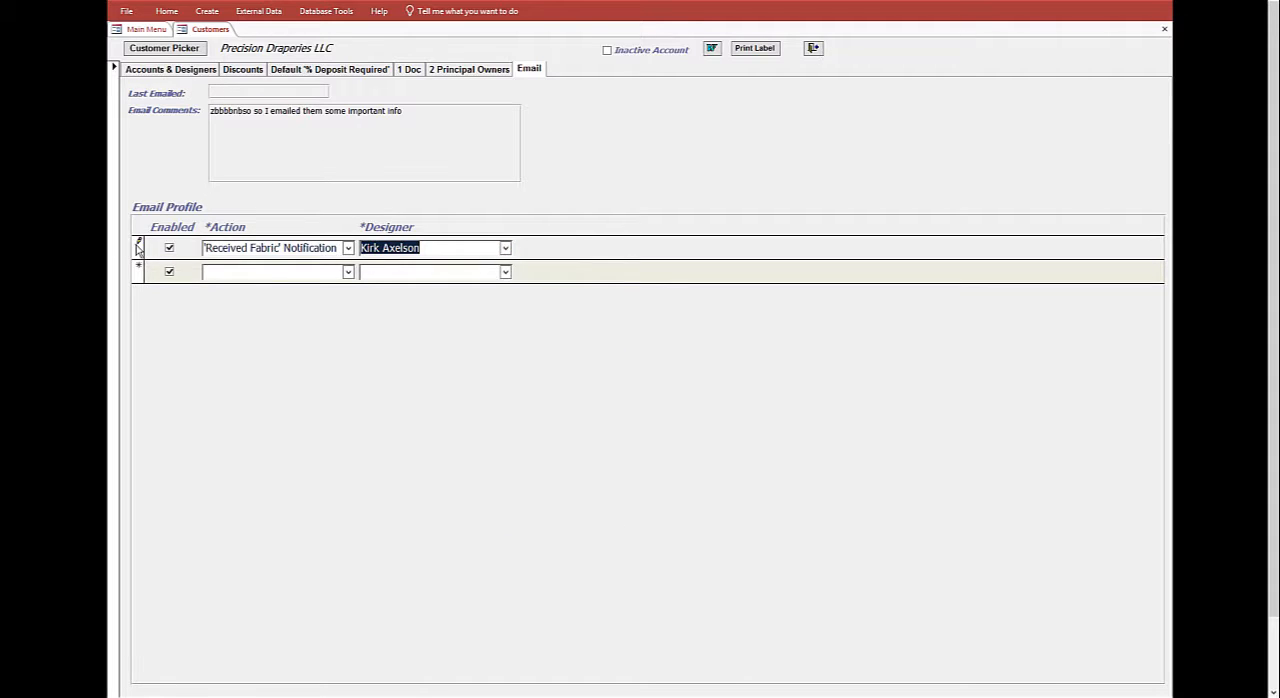
{"action": "left_click", "coordinate": [139, 248]}
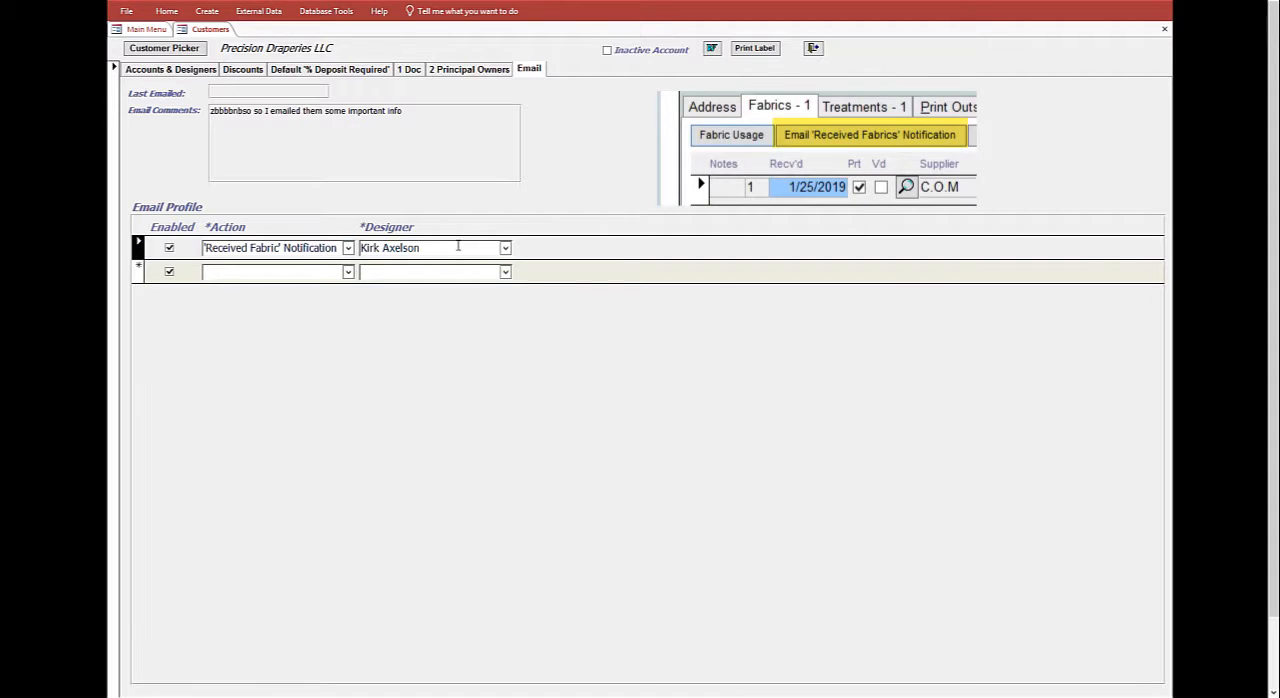
- Delete the 'Received Fabric' Notification email profile and confirm the deletion
{"action": "double_click", "coordinate": [410, 247]}
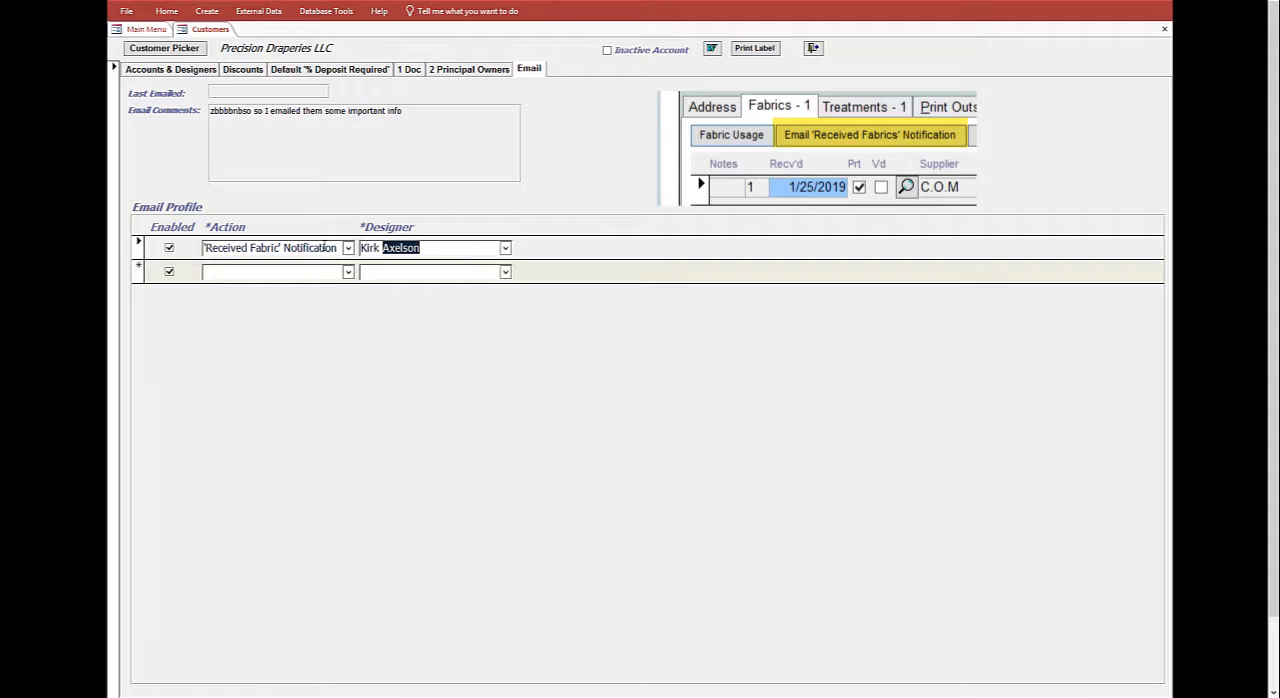
{"action": "left_click_drag", "start_coordinate": [323, 247], "coordinate": [318, 248]}
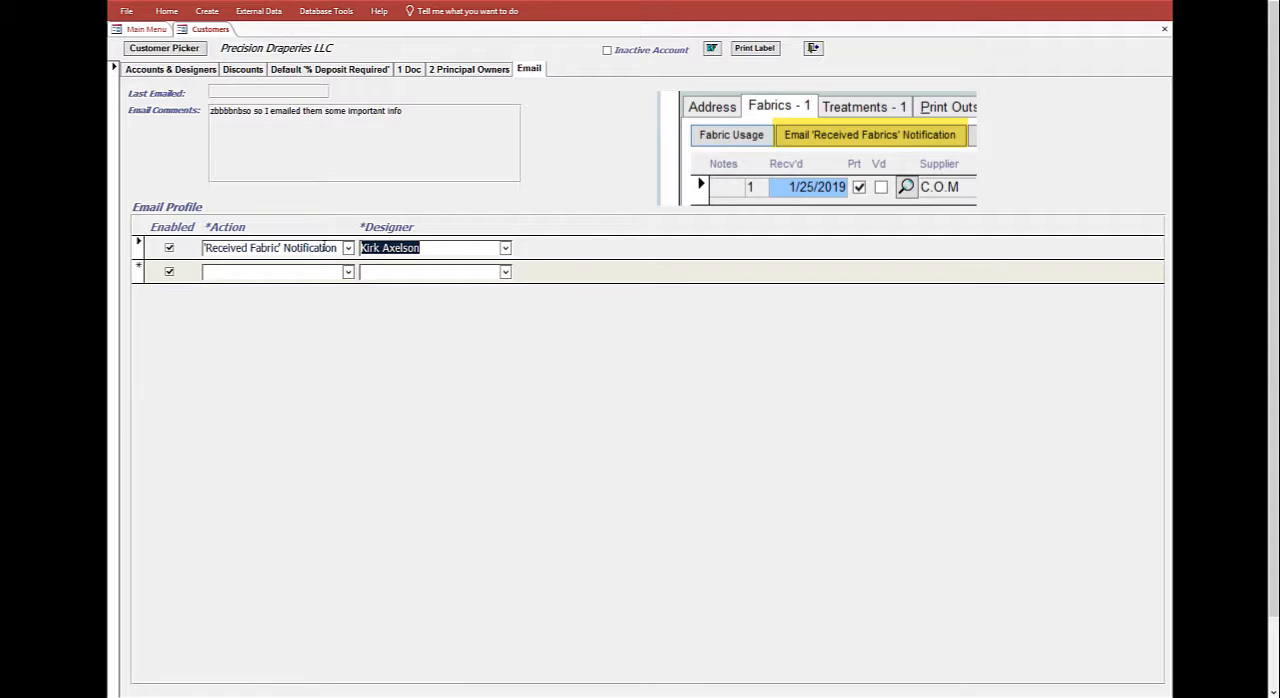
{"action": "left_click", "coordinate": [140, 255]}
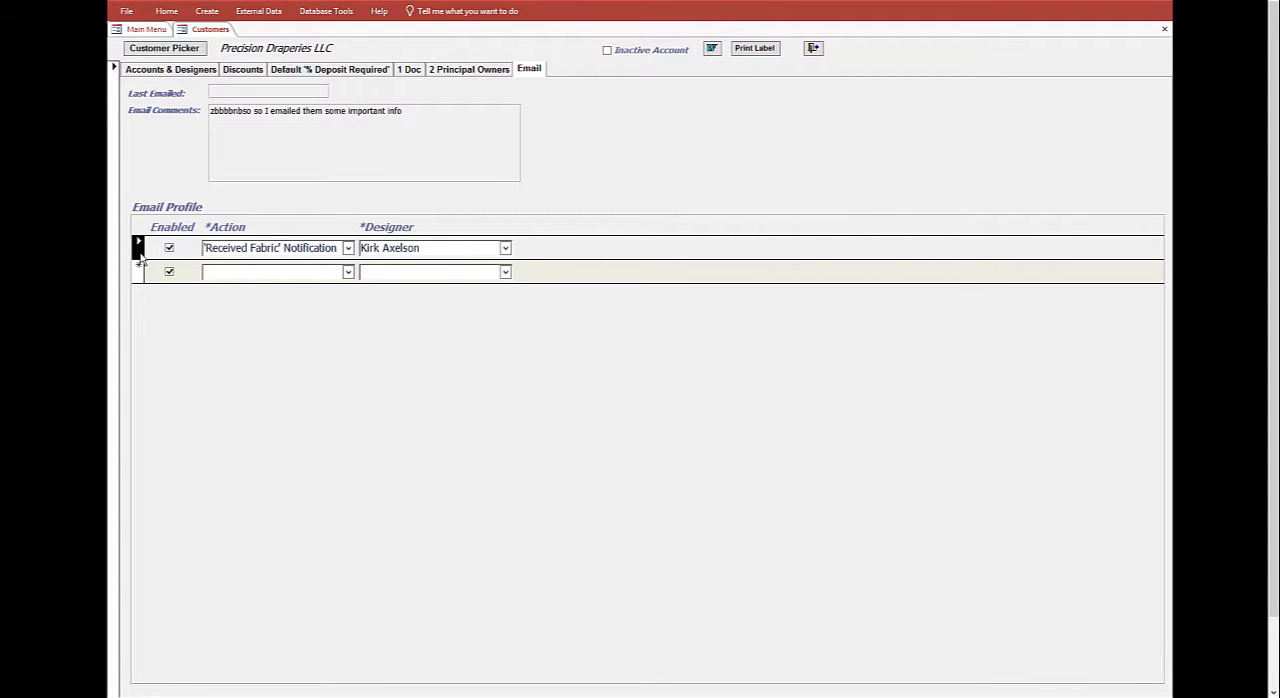
{"action": "key", "text": "Delete"}
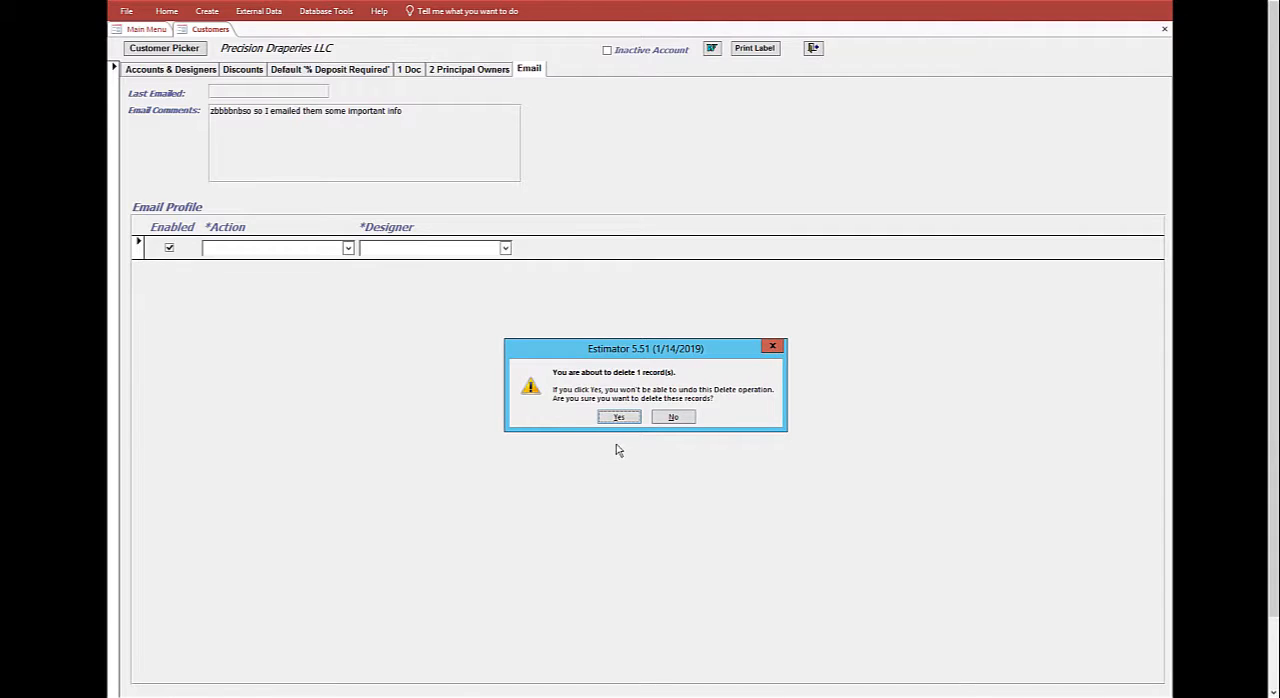
{"action": "left_click", "coordinate": [623, 417]}
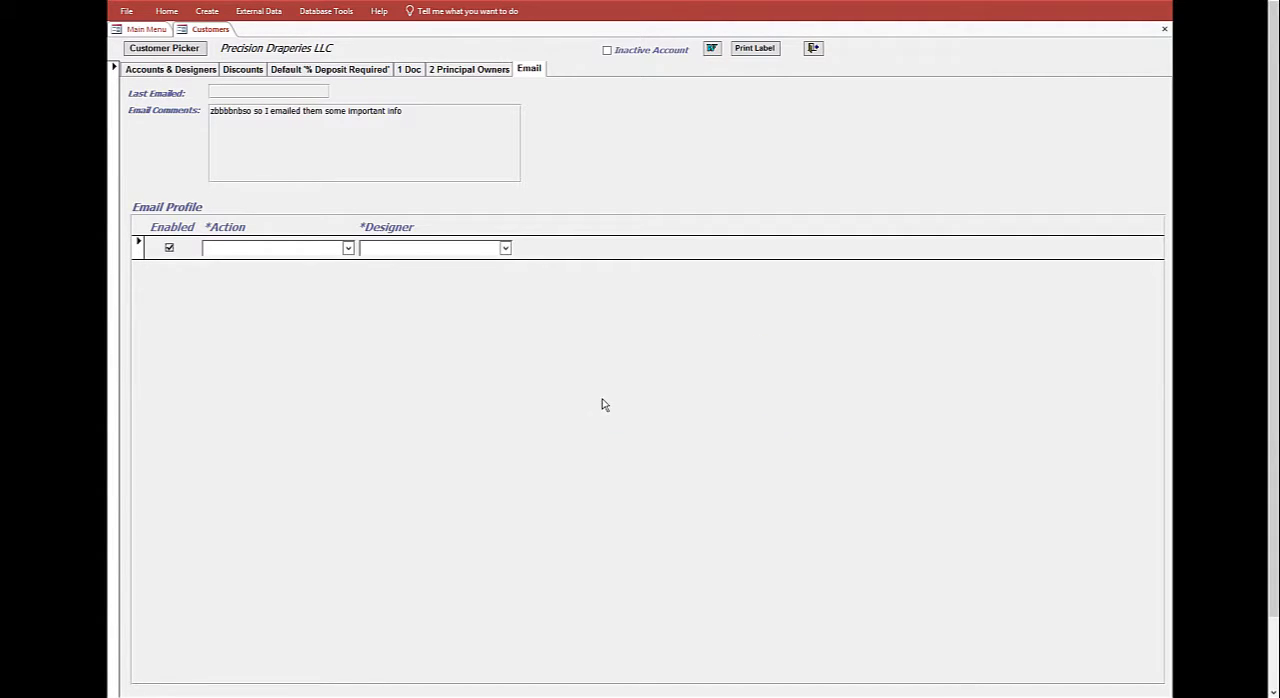
- Clear the customer's Email Comments text, save the record and close the customer form
{"action": "left_click", "coordinate": [412, 110]}
{"action": "left_click_drag", "start_coordinate": [403, 110], "coordinate": [175, 103]}
{"action": "key", "text": "Delete"}
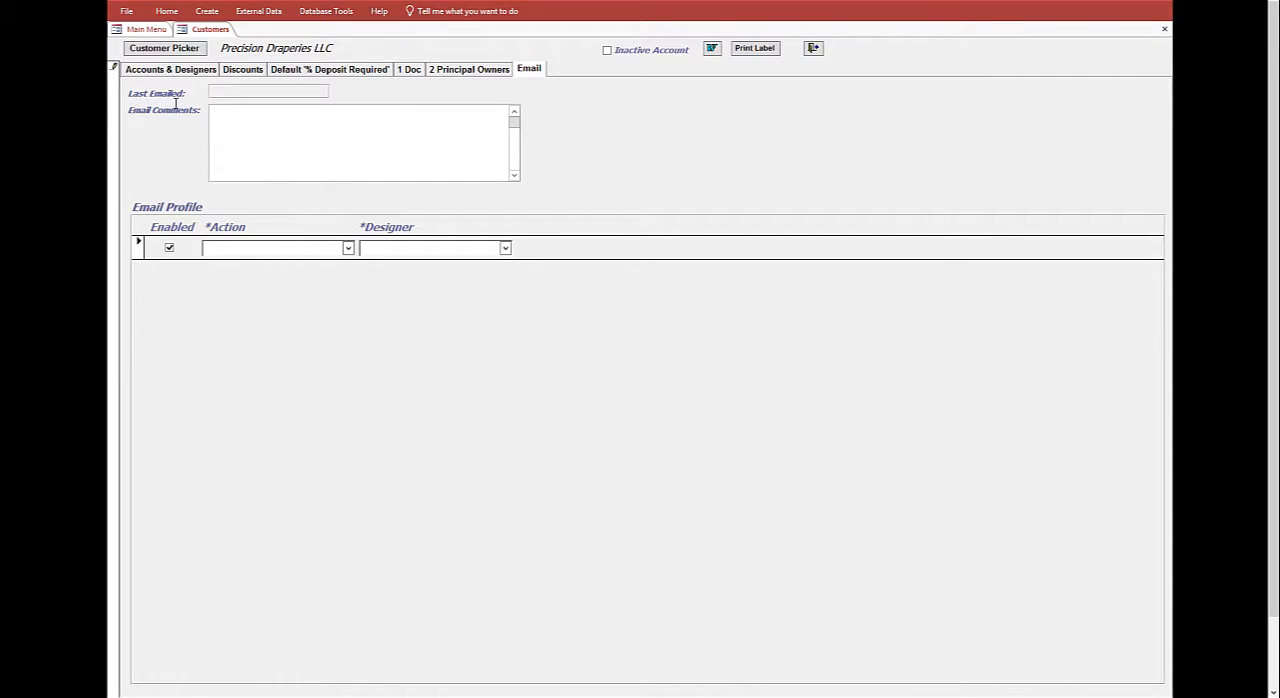
{"action": "left_click", "coordinate": [116, 85]}
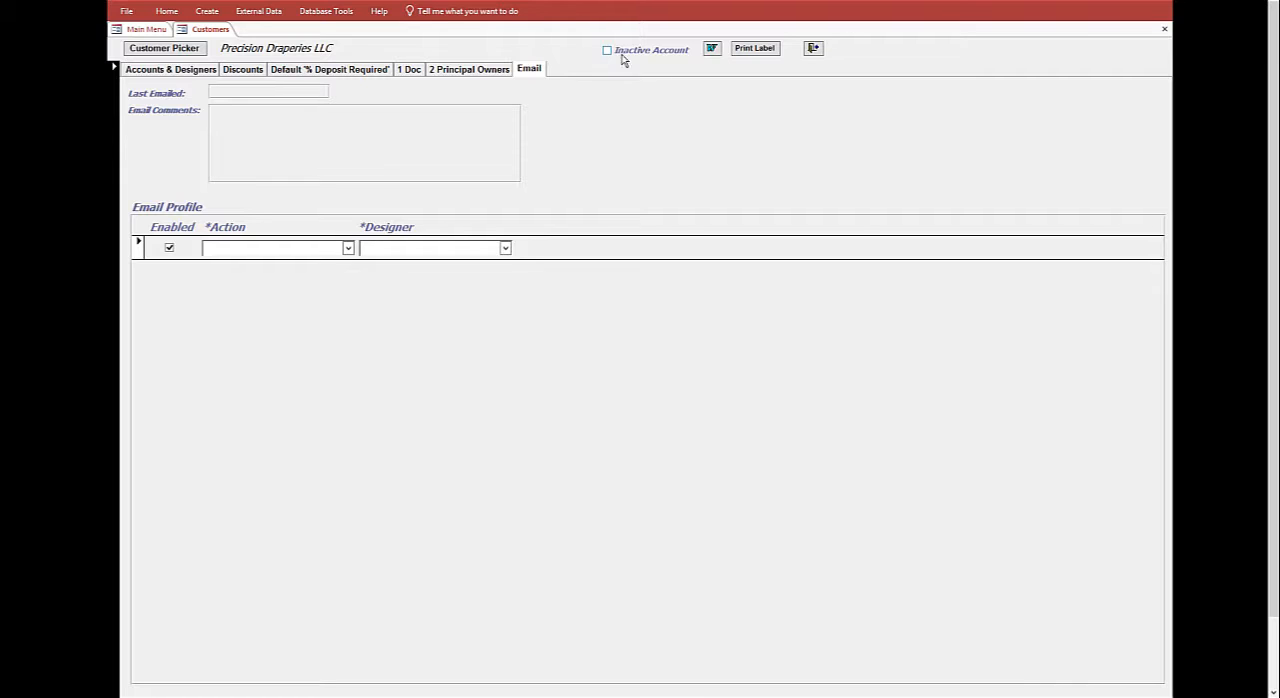
{"action": "left_click", "coordinate": [814, 50]}
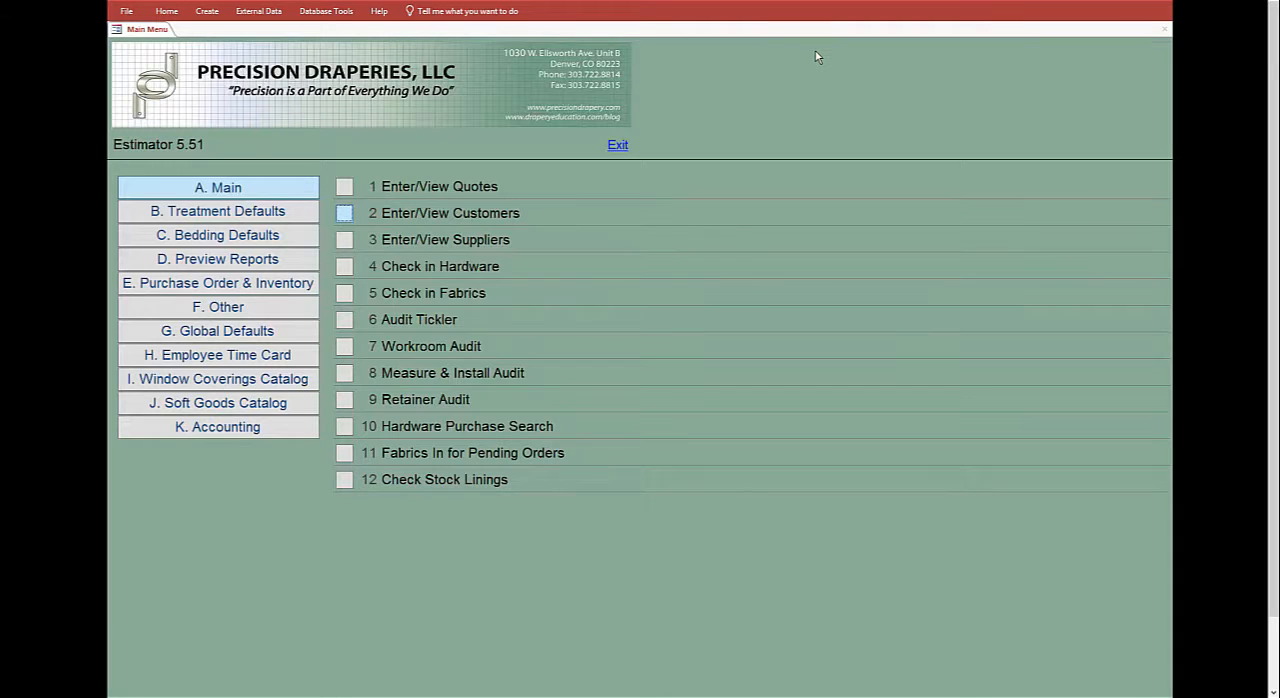
- Reopen the Precision Draperies LLC record by finding an existing customer, and remove the filter from the customer records
{"action": "left_click", "coordinate": [344, 216]}
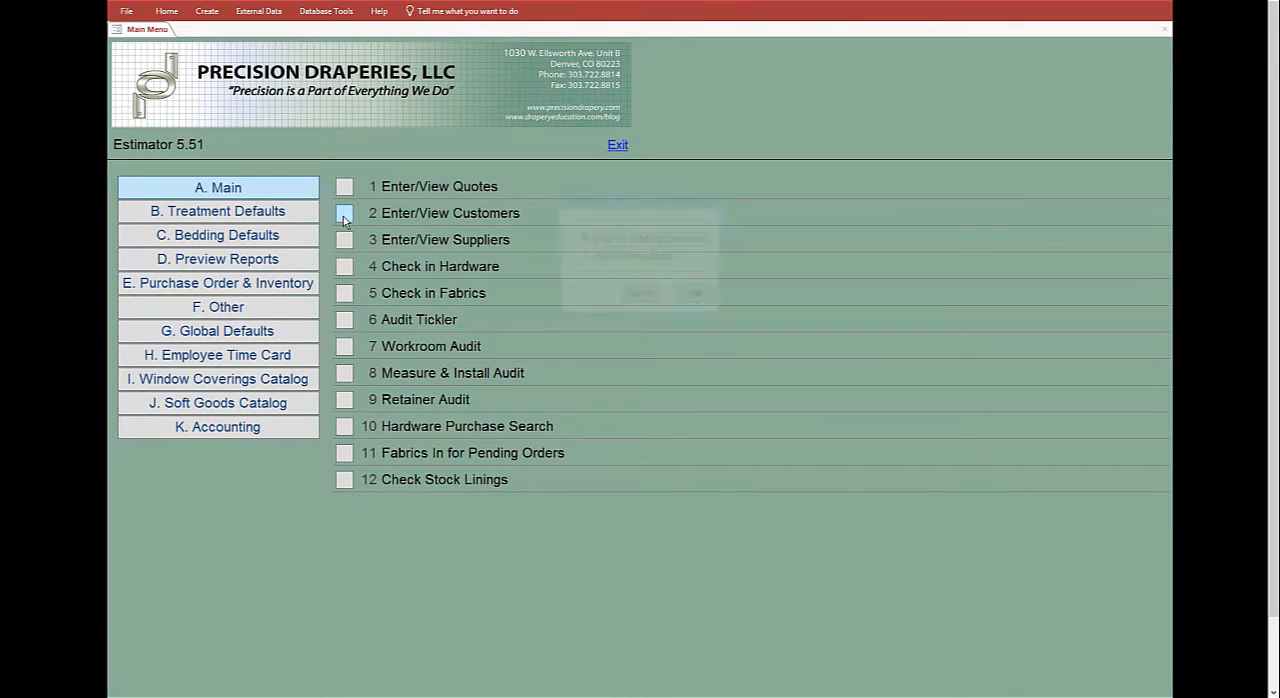
{"action": "left_click", "coordinate": [704, 301]}
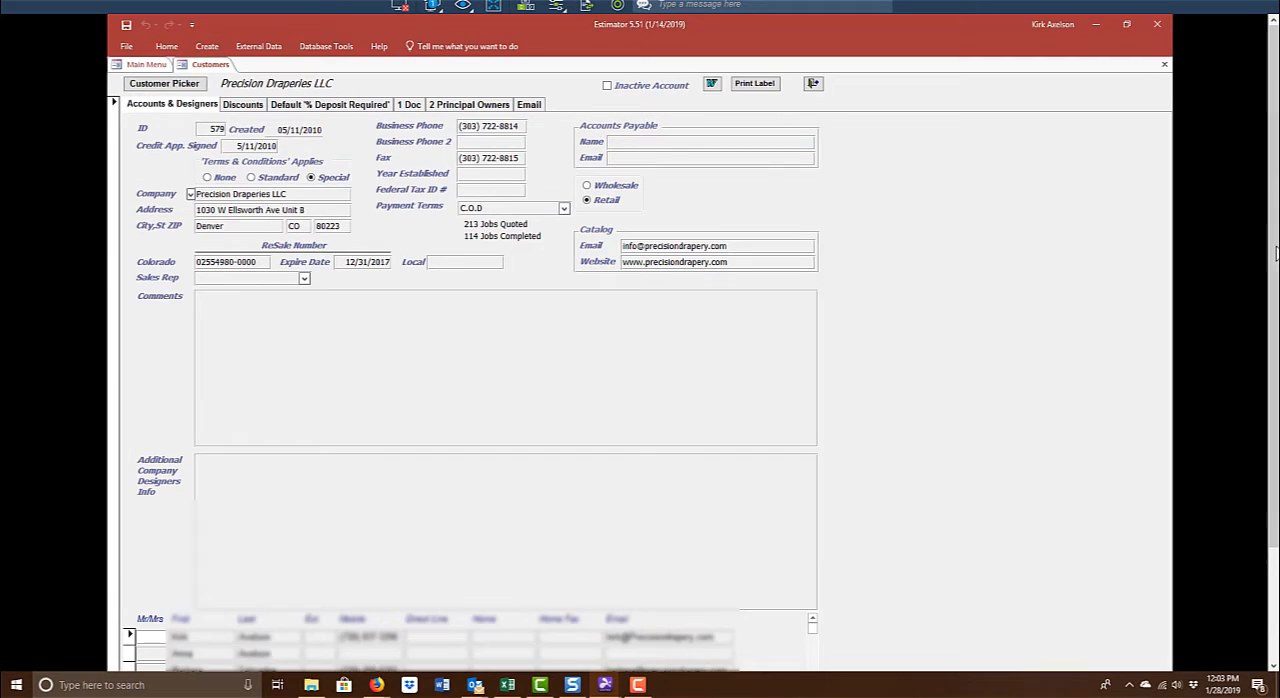
{"action": "left_click_drag", "start_coordinate": [1275, 305], "coordinate": [1275, 430]}
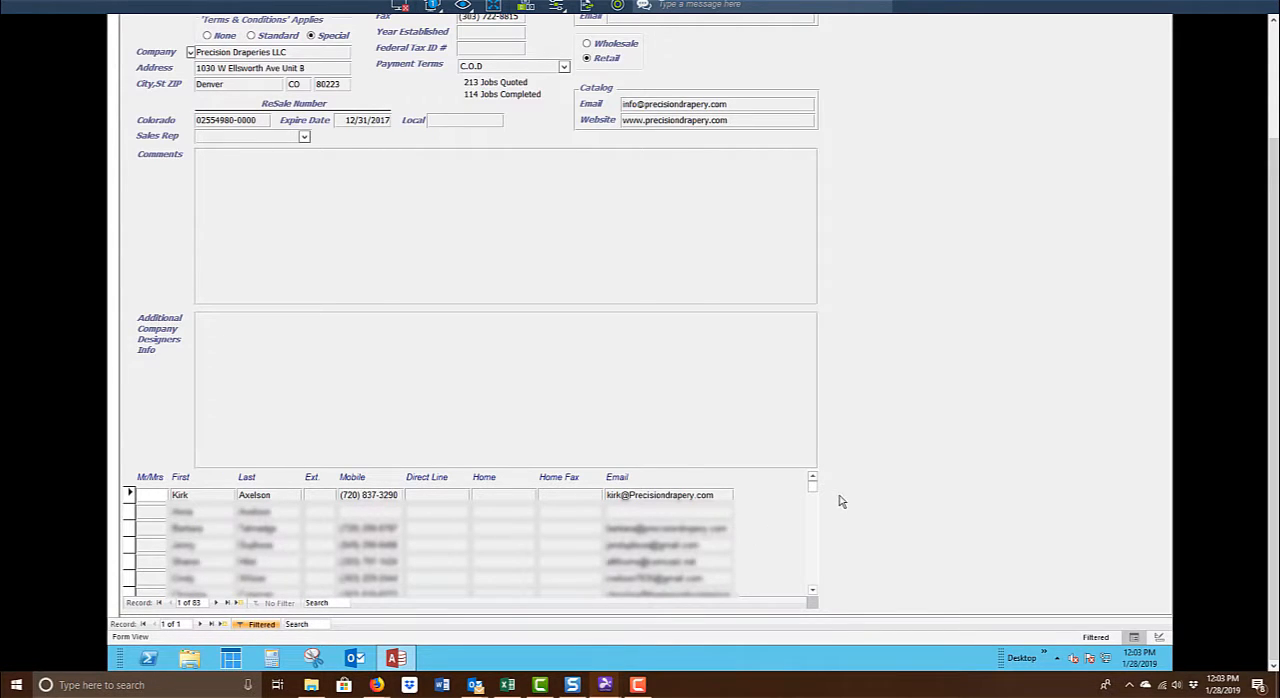
{"action": "left_click_drag", "start_coordinate": [815, 505], "coordinate": [817, 457]}
{"action": "left_click", "coordinate": [257, 627]}
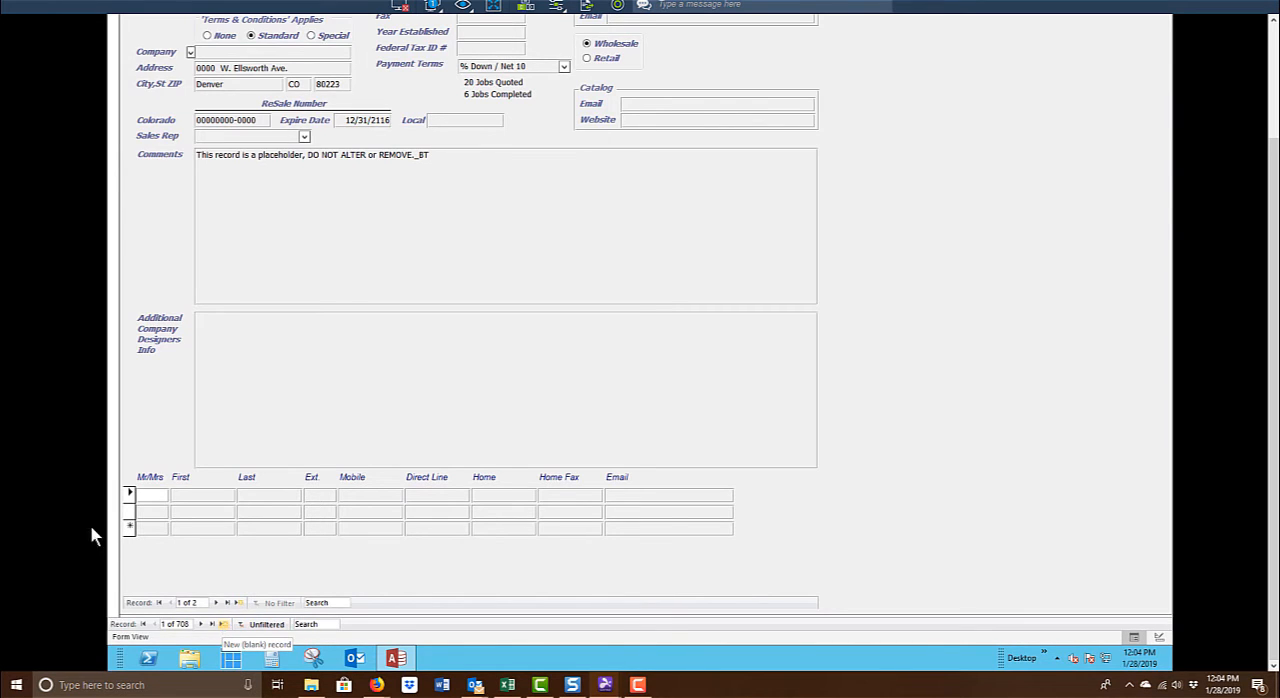
- Start a new blank customer record, dismiss the deposit reminder and look over the empty account form
{"action": "left_click", "coordinate": [224, 624]}
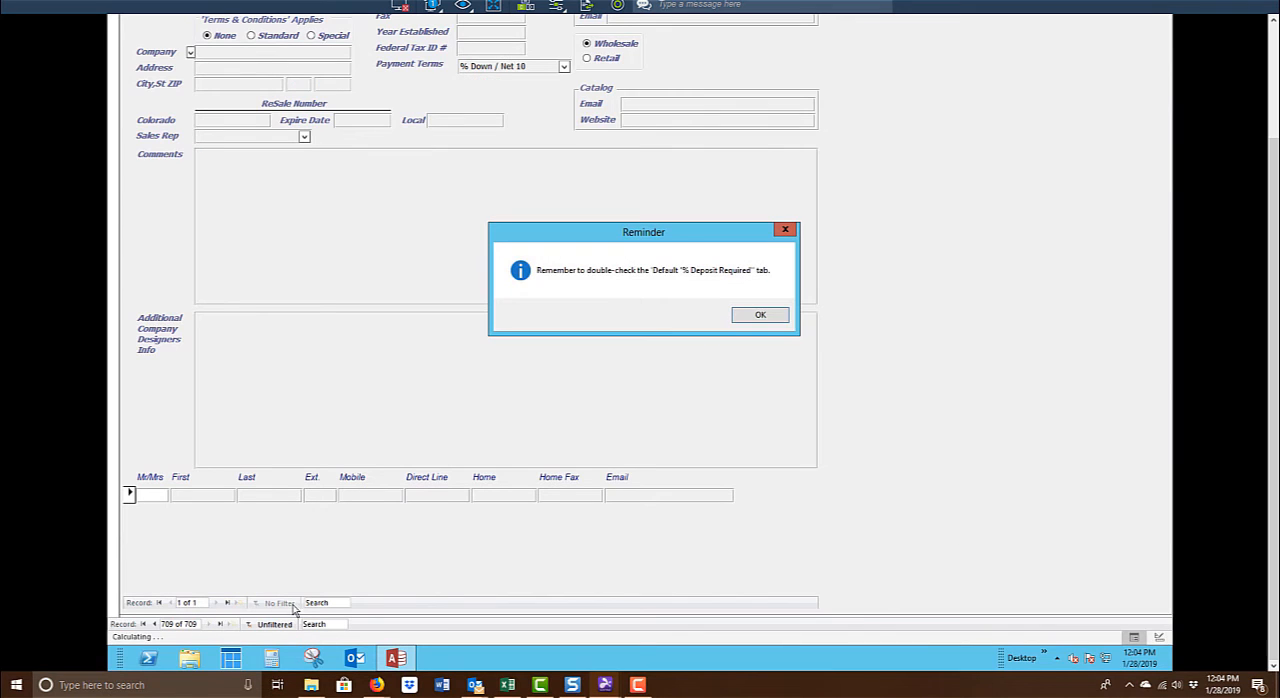
{"action": "left_click", "coordinate": [765, 315]}
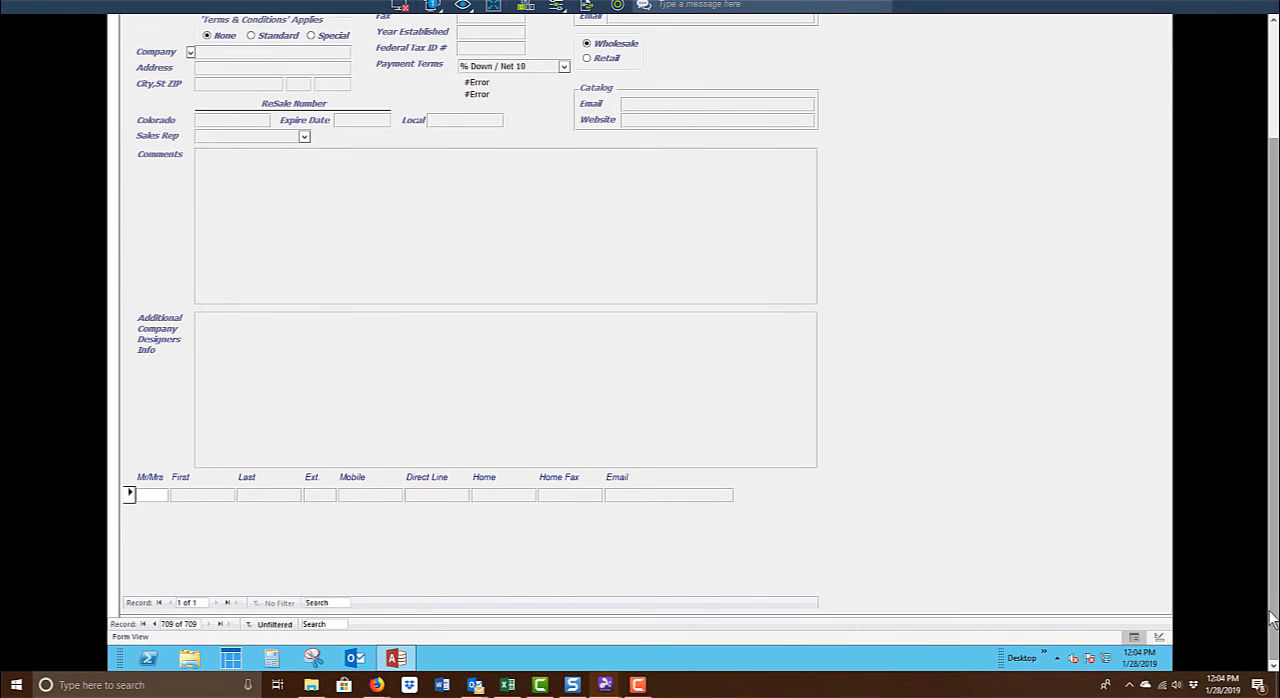
{"action": "left_click_drag", "start_coordinate": [1273, 611], "coordinate": [1273, 497]}
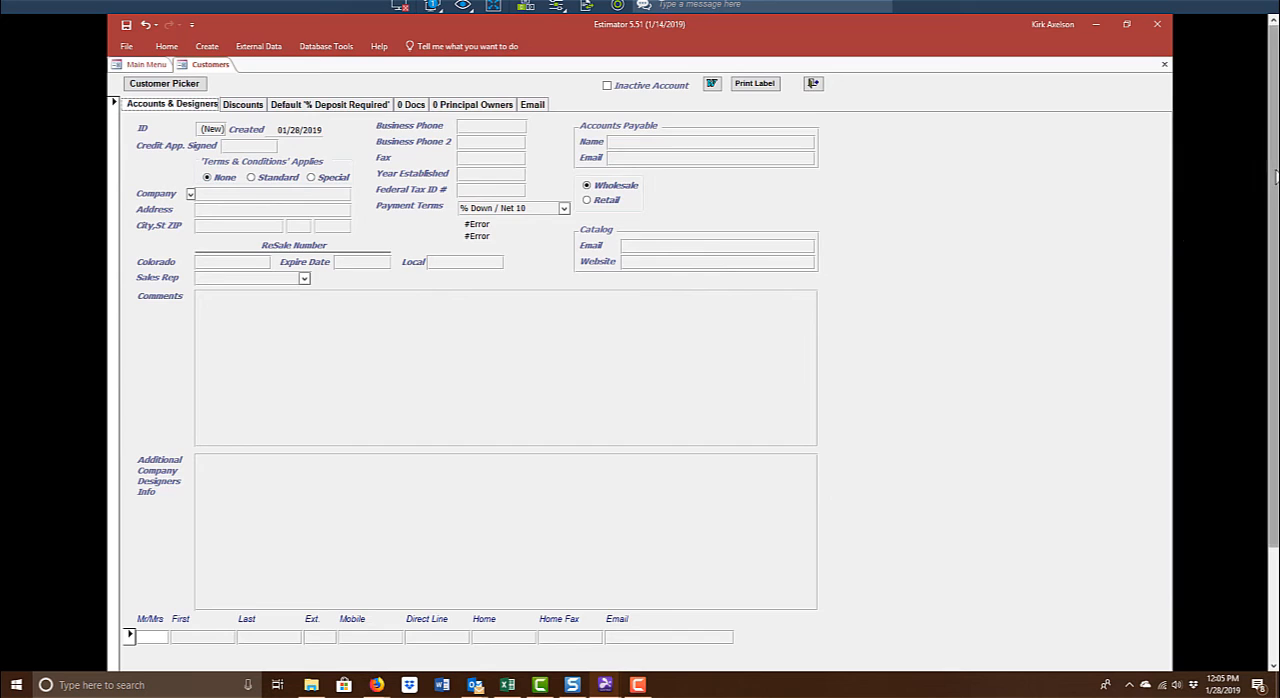
{"action": "left_click_drag", "start_coordinate": [1270, 193], "coordinate": [1276, 345]}
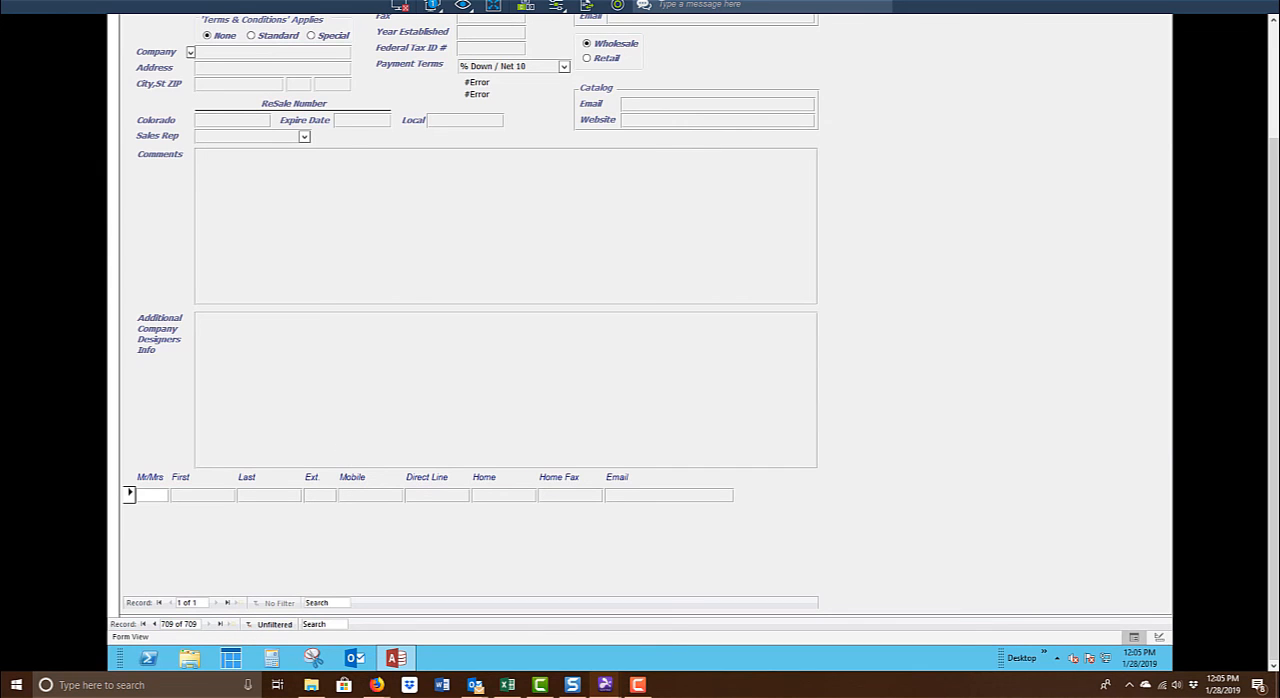
{"action": "scroll", "coordinate": [1063, 203], "scroll_direction": "up", "scroll_amount": 3}
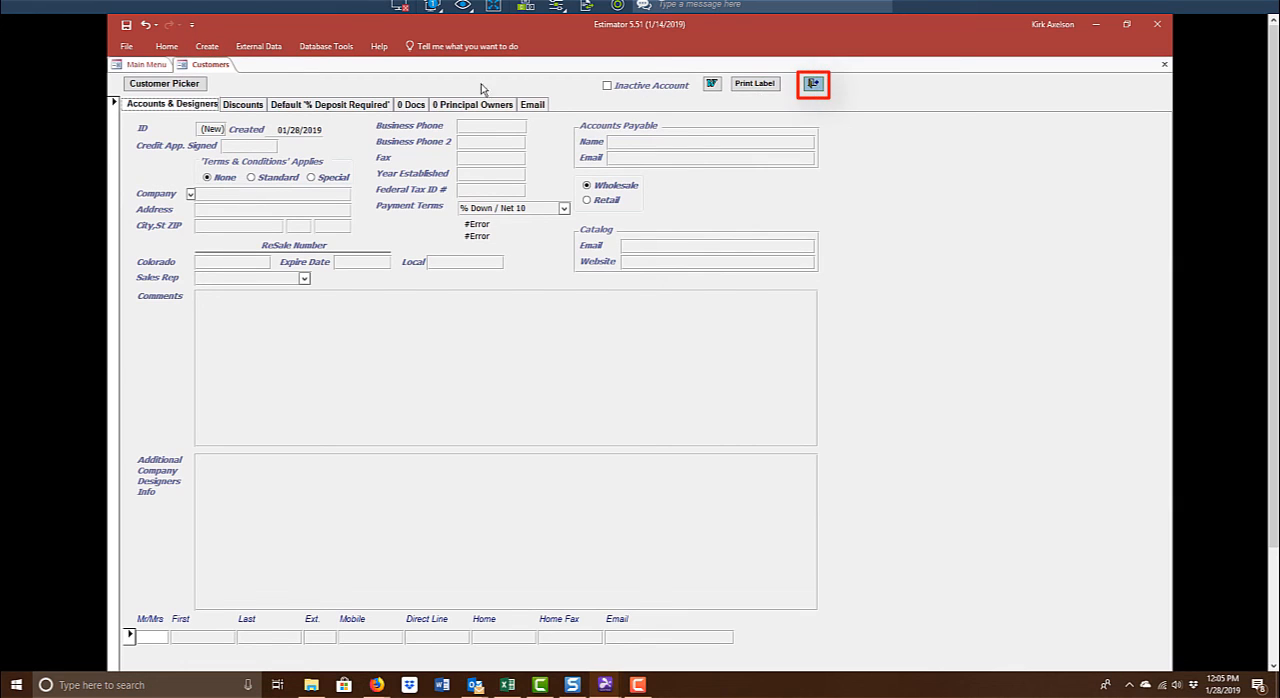
- Close the Customers form and return to the main menu
{"action": "right_click", "coordinate": [211, 66]}
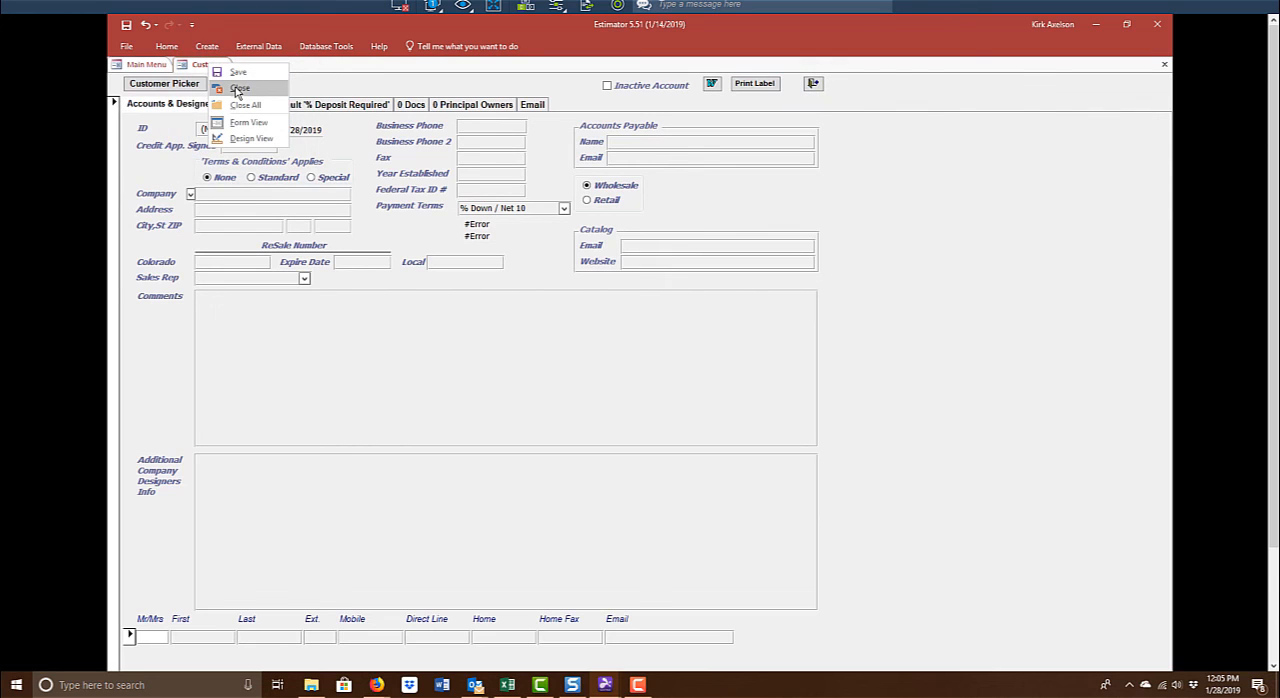
{"action": "left_click", "coordinate": [238, 89]}
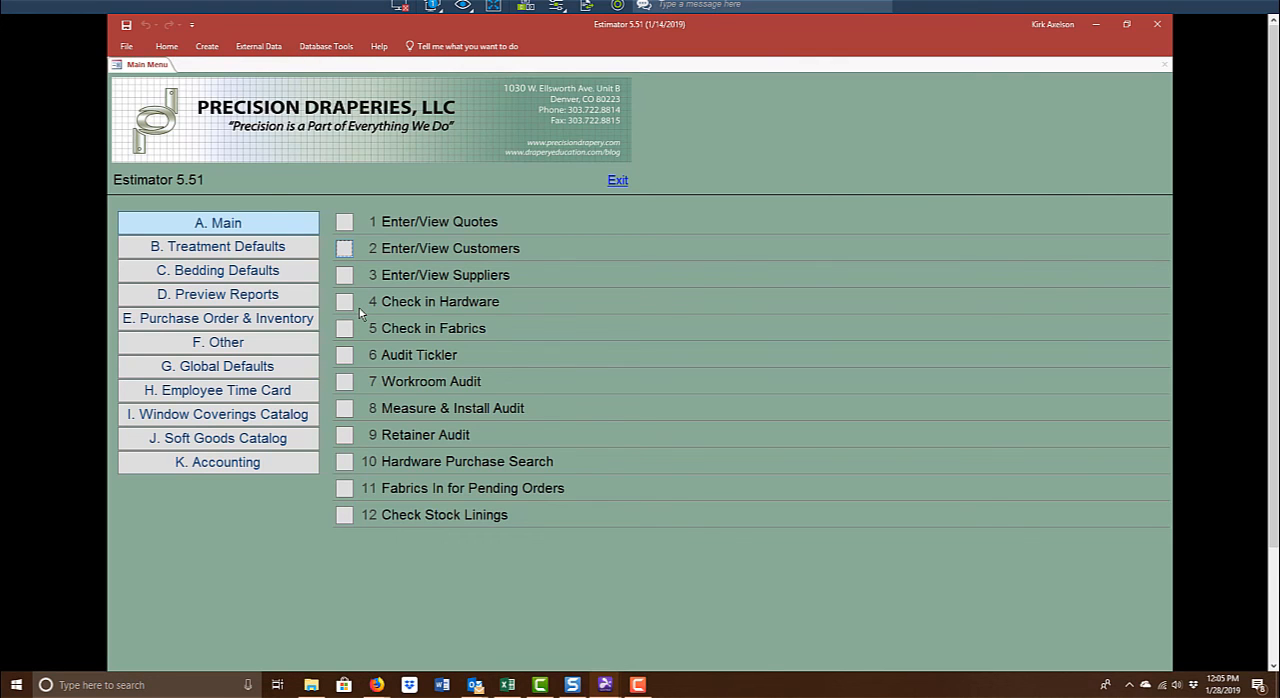